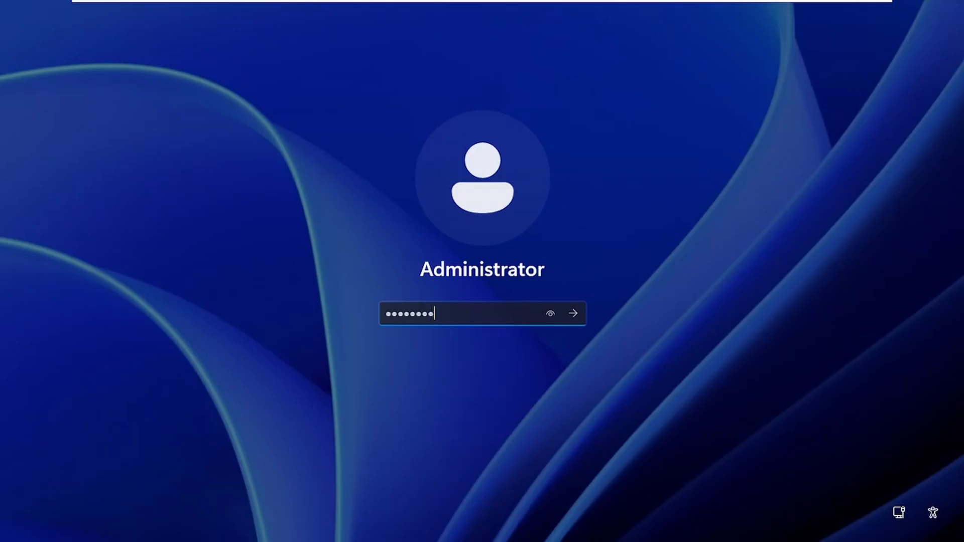
Sign in to Windows Server 2025 as Administrator with the account password.
{"action": "key", "text": "Return"}
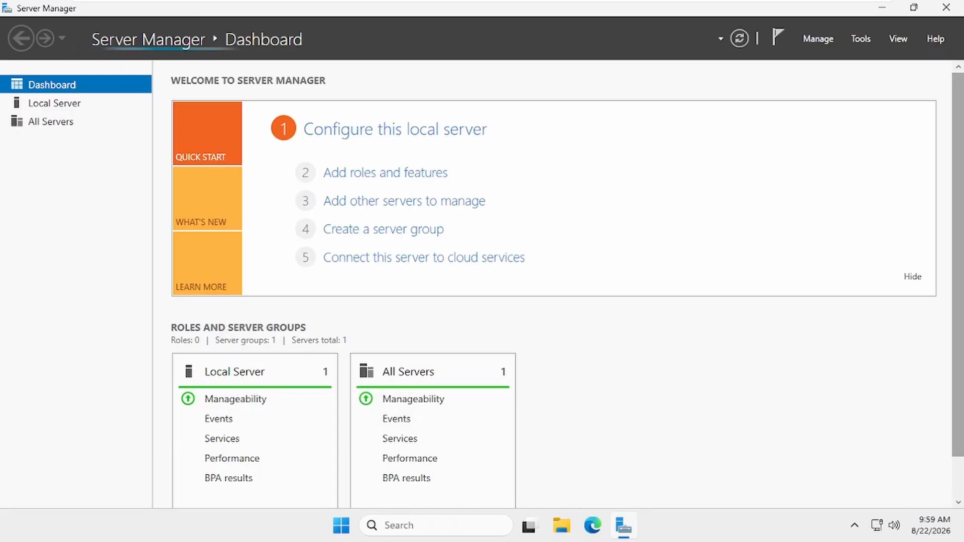
{"action": "key", "text": "super+d"}
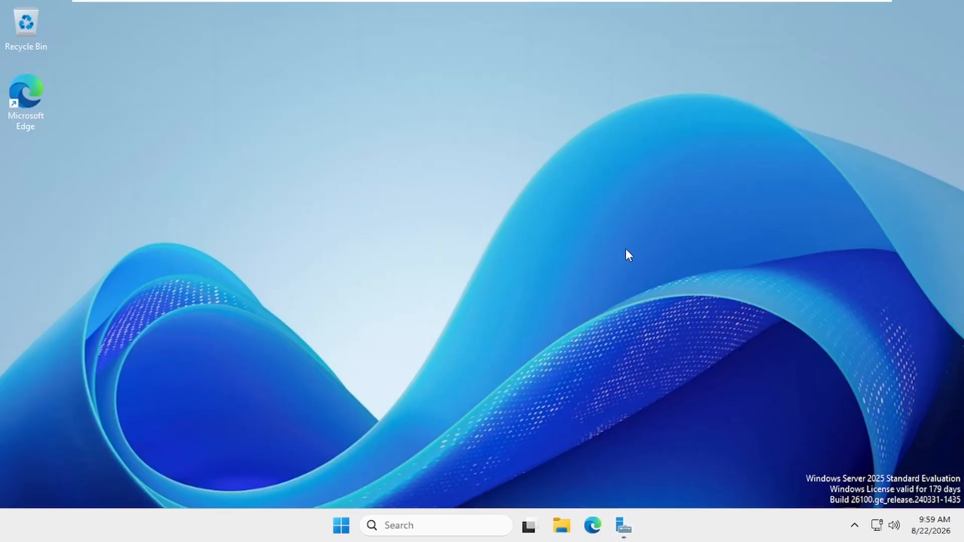
{"action": "key", "text": "super+r"}
{"action": "type", "text": "sysd"}
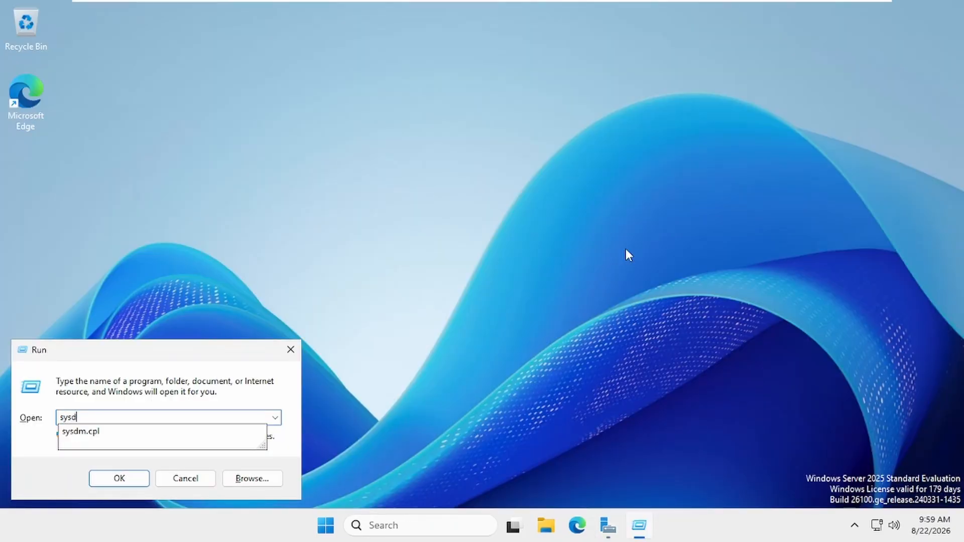
{"action": "type", "text": "m.cpl"}
{"action": "key", "text": "Return"}
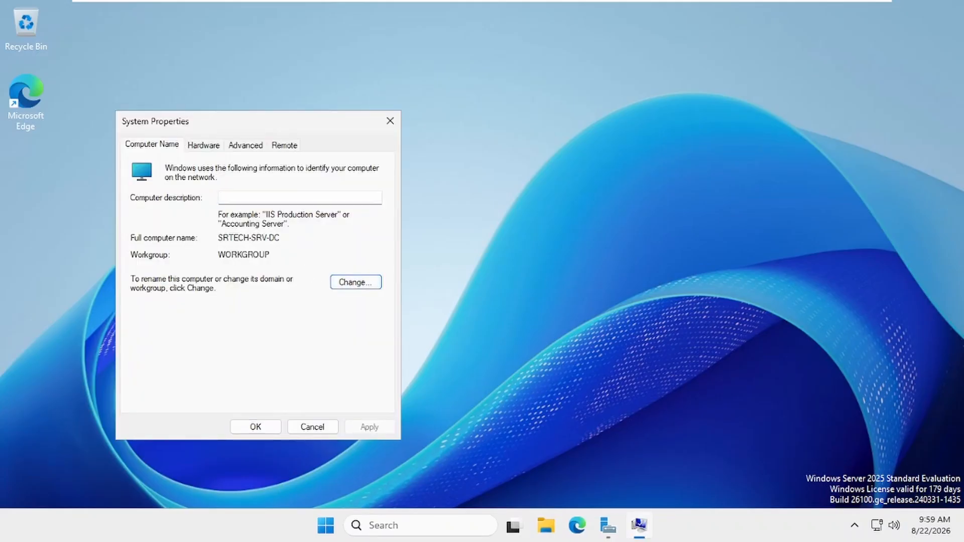
{"action": "double_click", "coordinate": [248, 237]}
{"action": "left_click", "coordinate": [313, 426]}
Using ncpa.cpl, change Ethernet0's IPv4 preferred DNS to 192.168.0.10 and close the network windows.
{"action": "key", "text": "super+r"}
{"action": "type", "text": "ncpa.cpl"}
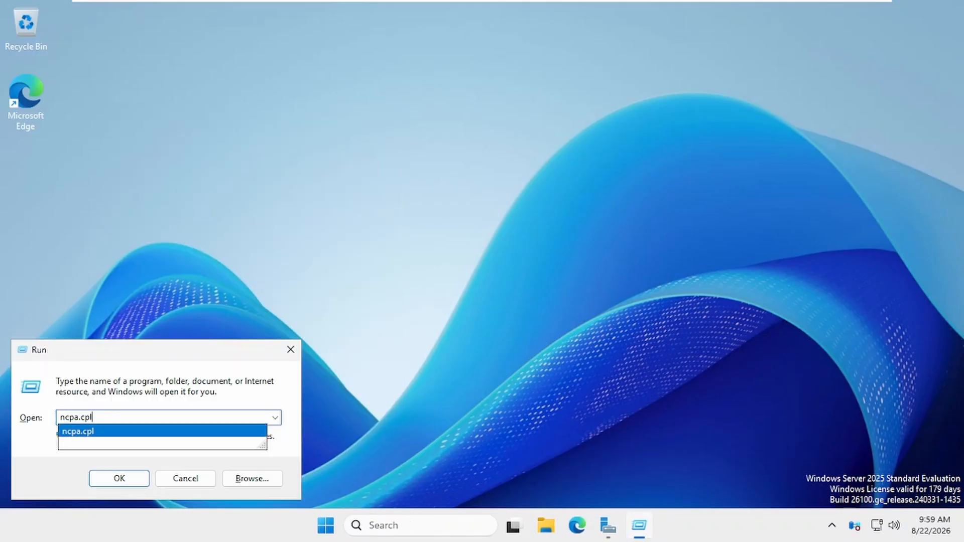
{"action": "key", "text": "Return"}
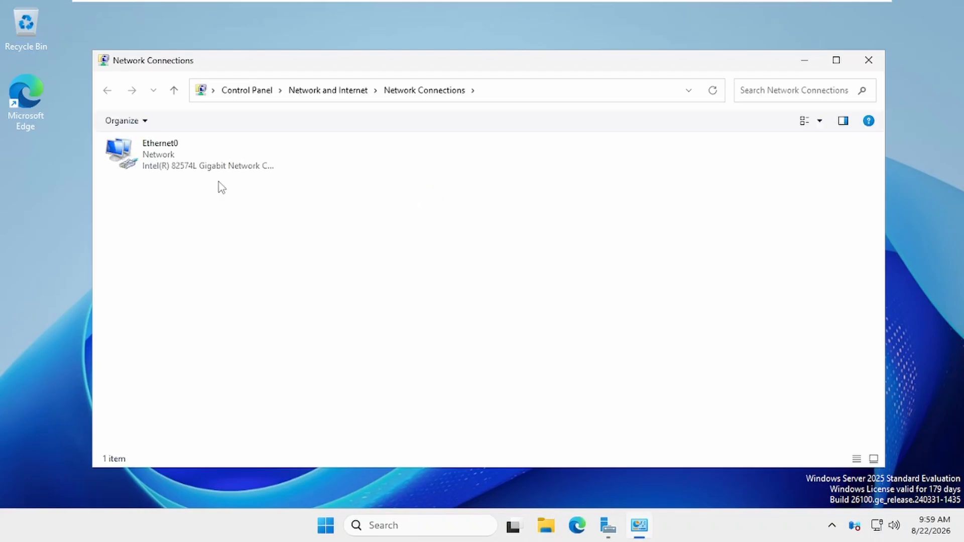
{"action": "double_click", "coordinate": [166, 154]}
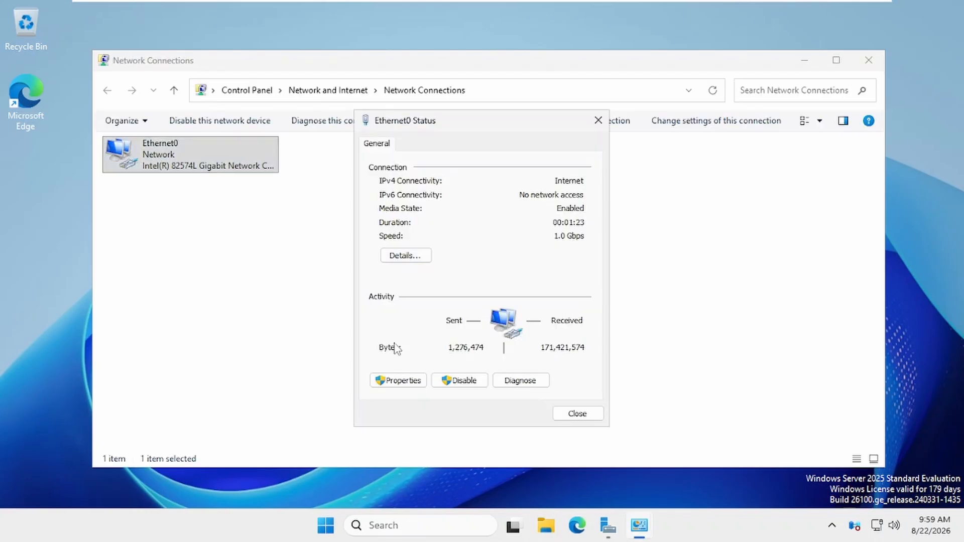
{"action": "left_click", "coordinate": [402, 380]}
{"action": "double_click", "coordinate": [459, 281]}
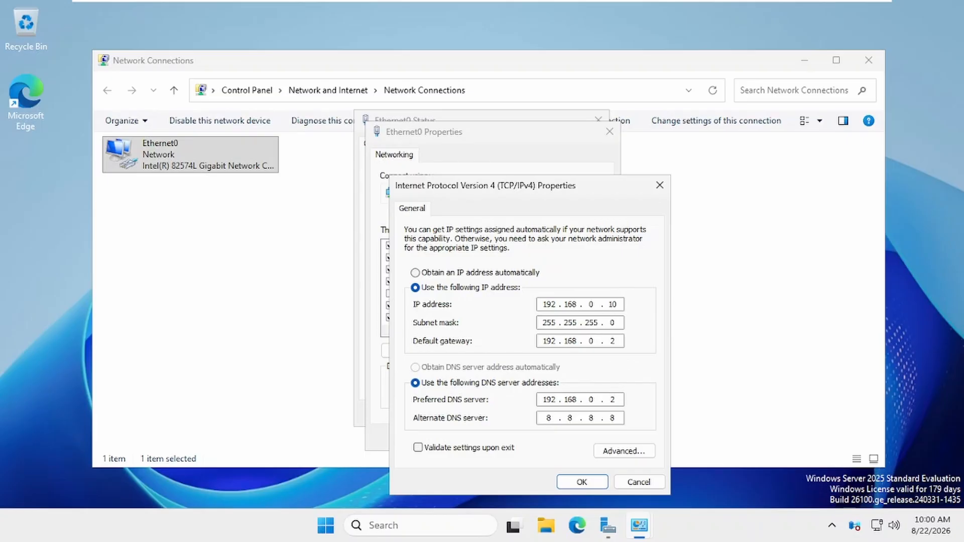
{"action": "key", "text": "BackSpace"}
{"action": "type", "text": "10"}
{"action": "left_click", "coordinate": [582, 482]}
{"action": "left_click", "coordinate": [534, 378]}
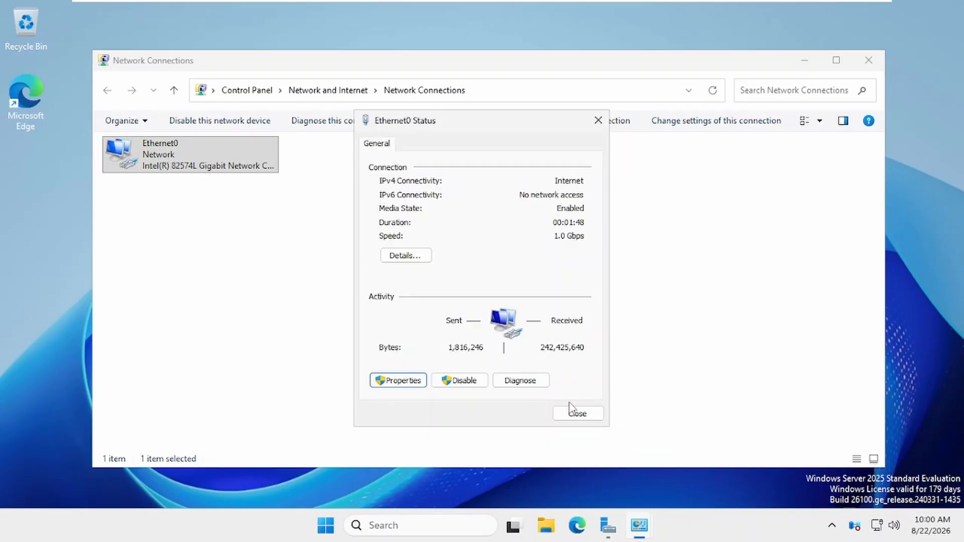
{"action": "left_click", "coordinate": [575, 411]}
{"action": "left_click", "coordinate": [869, 60]}
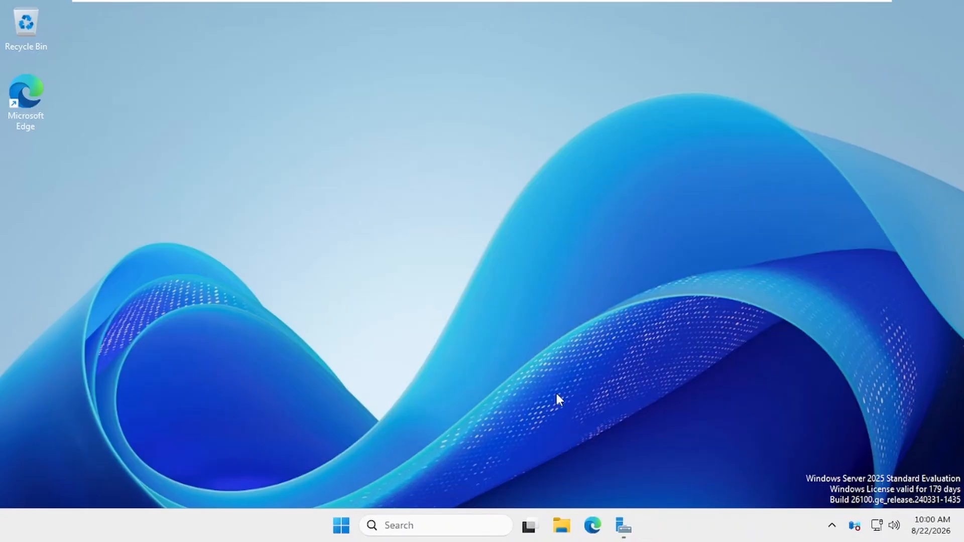
Start a role-based installation in the Add Roles and Features Wizard targeting SRTECH-SRV-DC.
{"action": "left_click", "coordinate": [623, 526]}
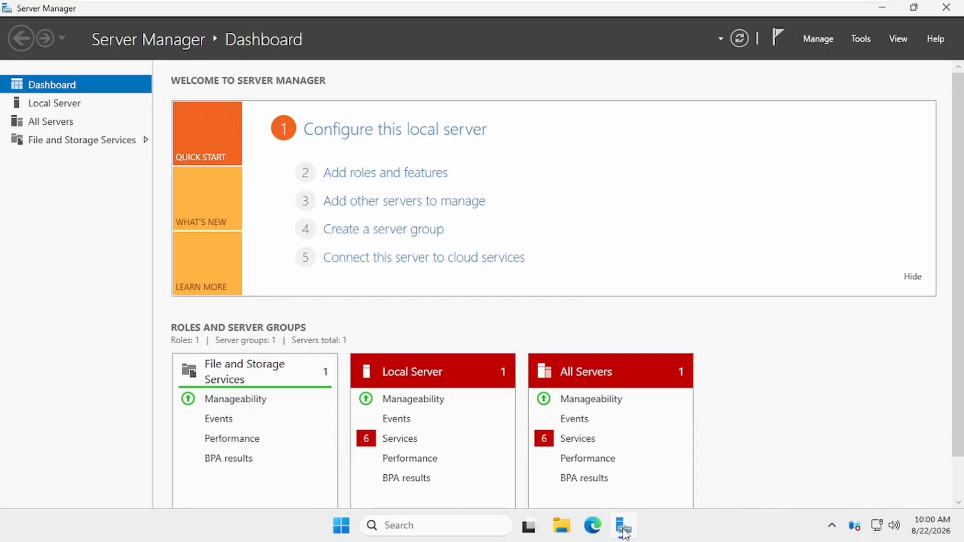
{"action": "left_click", "coordinate": [374, 176]}
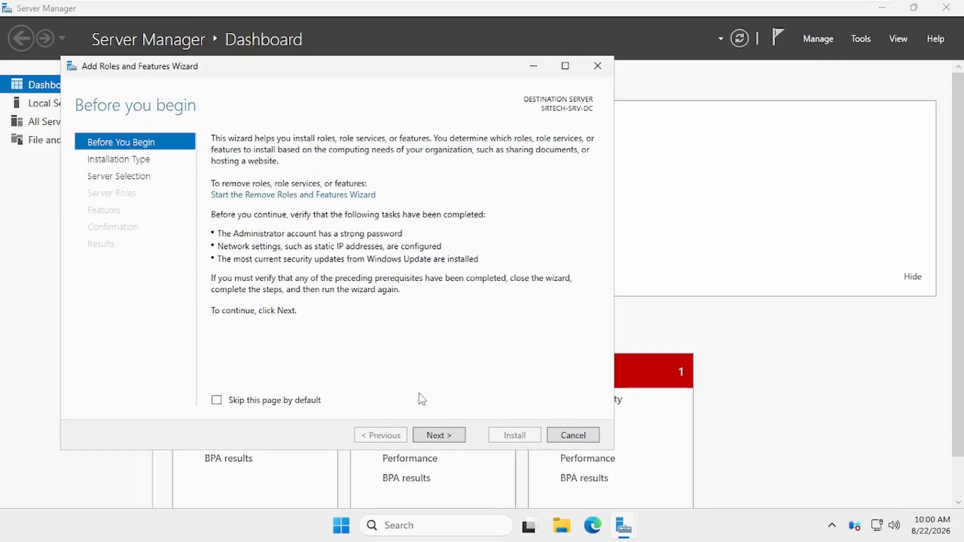
{"action": "left_click", "coordinate": [428, 435]}
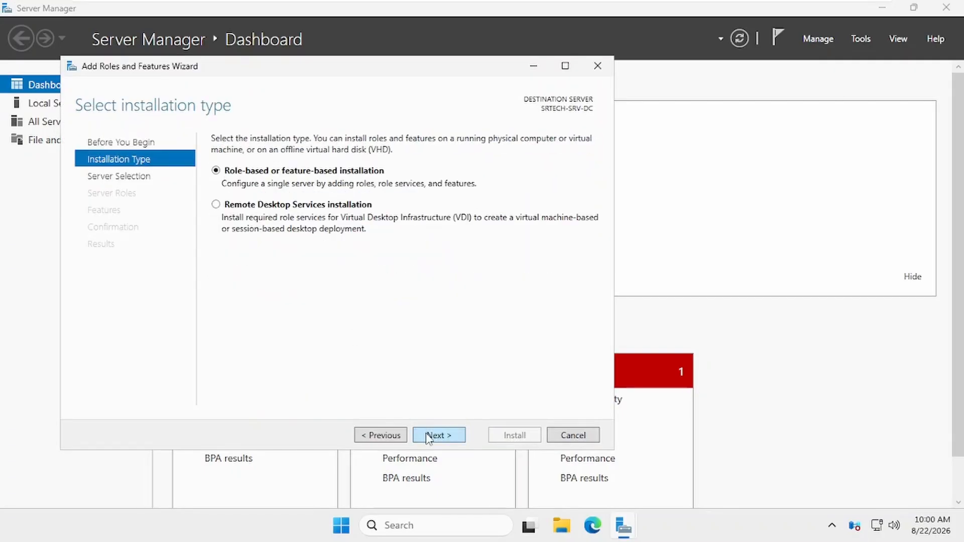
{"action": "left_click", "coordinate": [447, 438]}
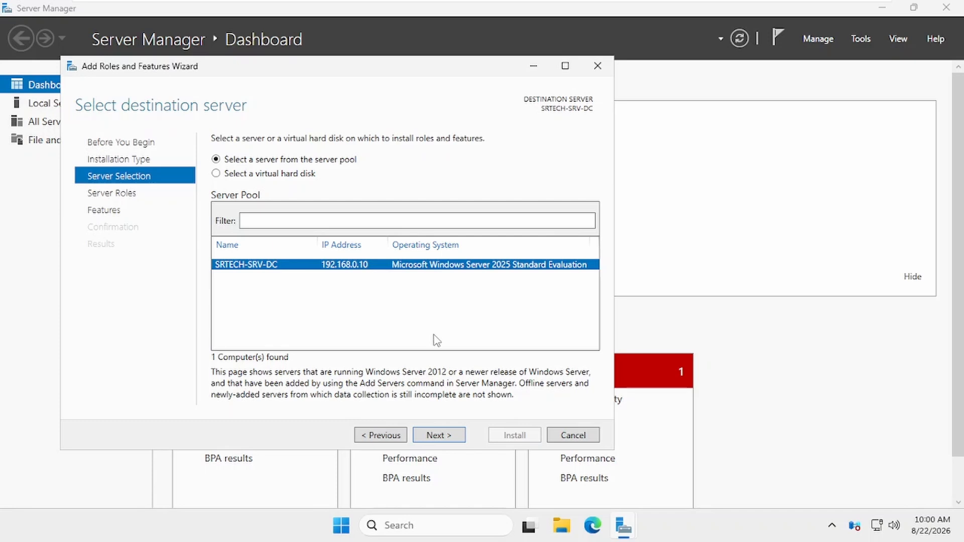
{"action": "left_click", "coordinate": [445, 437]}
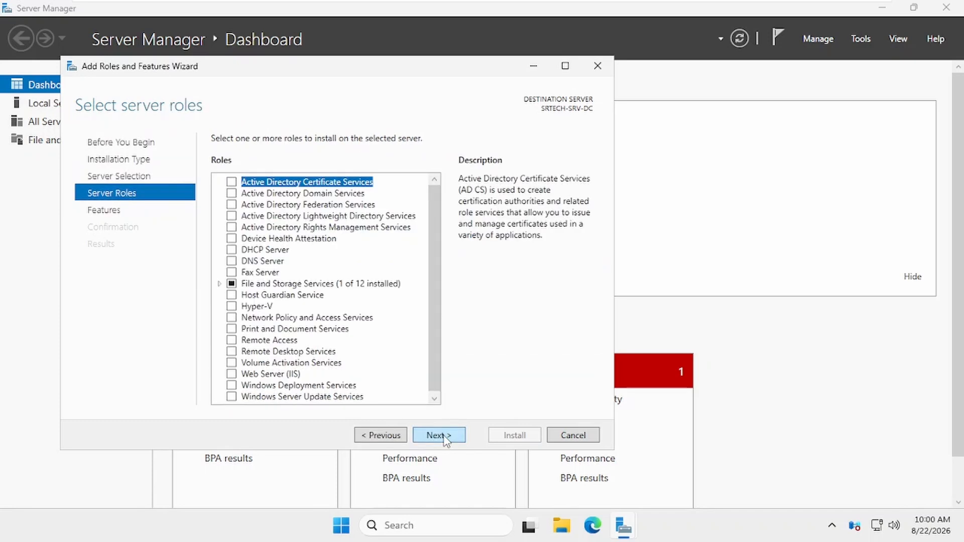
Select Active Directory Domain Services and DNS Server, including their management tool features.
{"action": "left_click", "coordinate": [232, 194]}
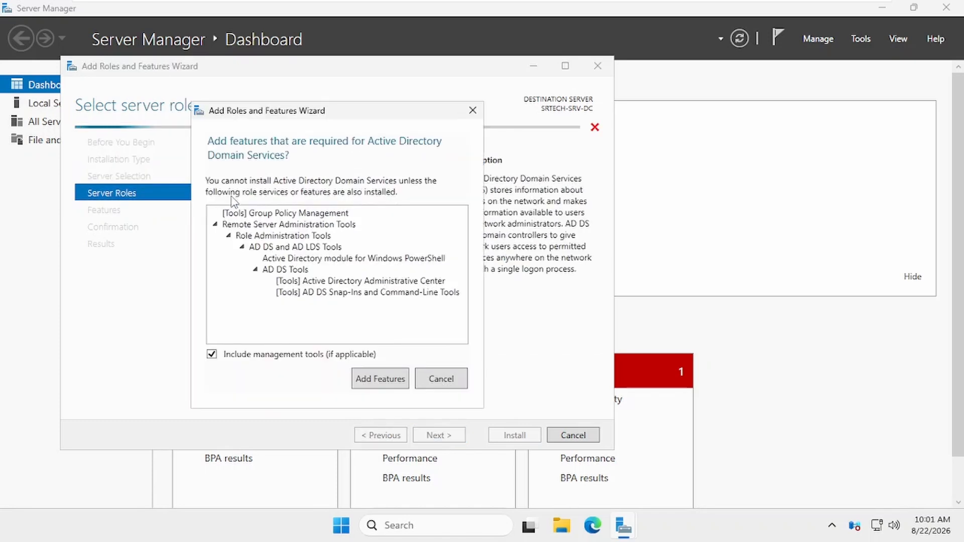
{"action": "left_click", "coordinate": [374, 384]}
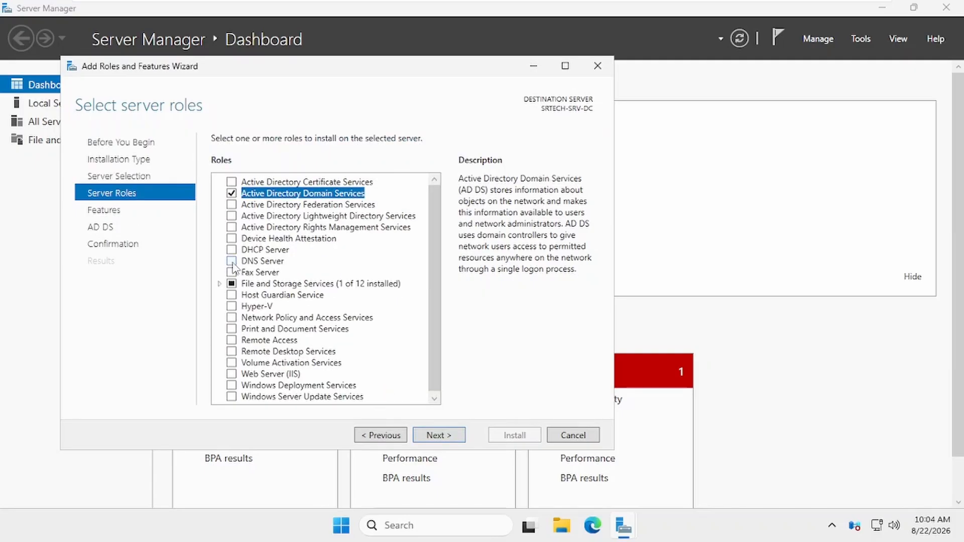
{"action": "left_click", "coordinate": [232, 262]}
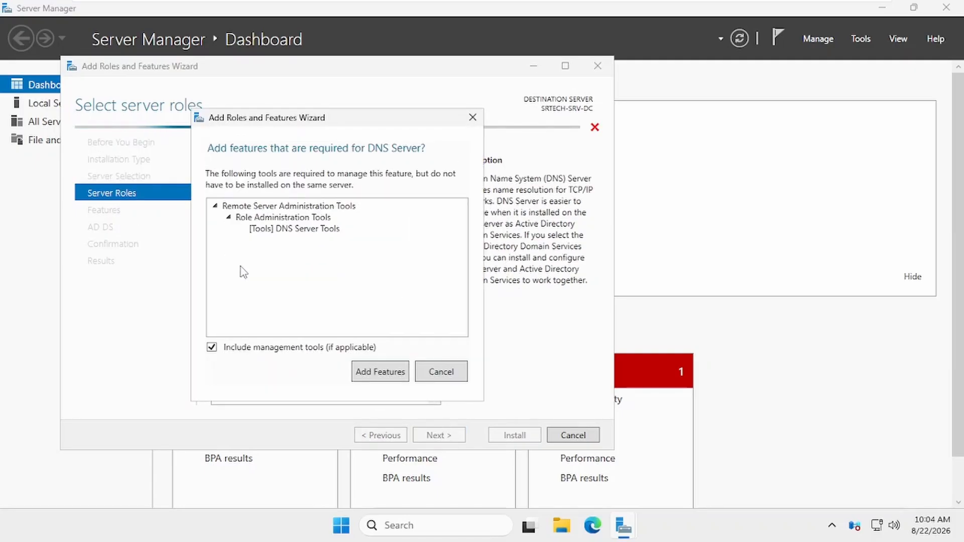
{"action": "left_click", "coordinate": [380, 372]}
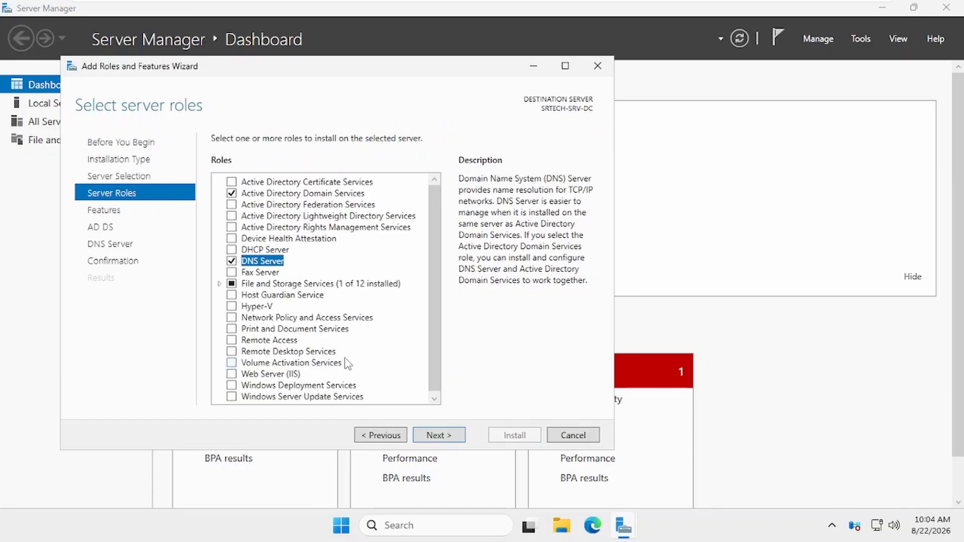
{"action": "left_click", "coordinate": [446, 435]}
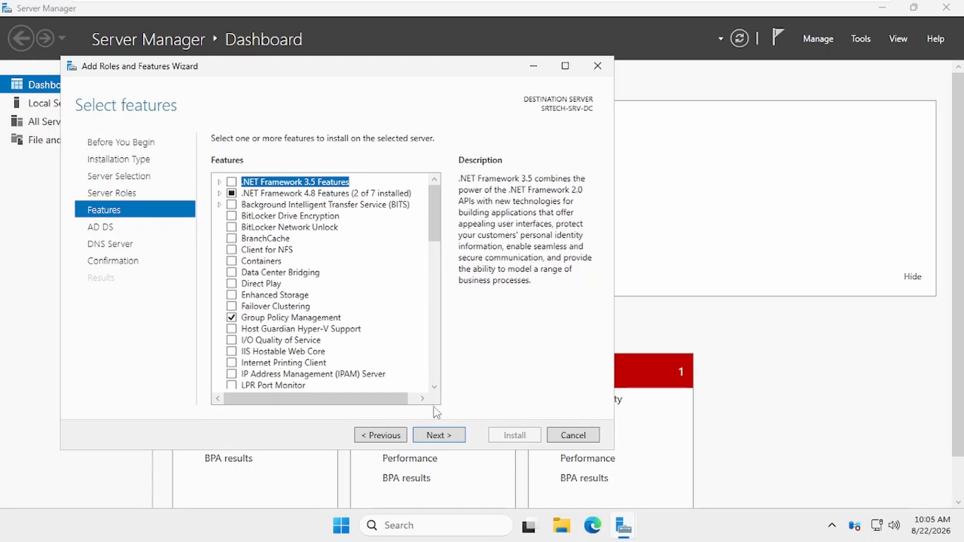
Accept the default features and the AD DS and DNS notes, then install the roles.
{"action": "left_click", "coordinate": [442, 437]}
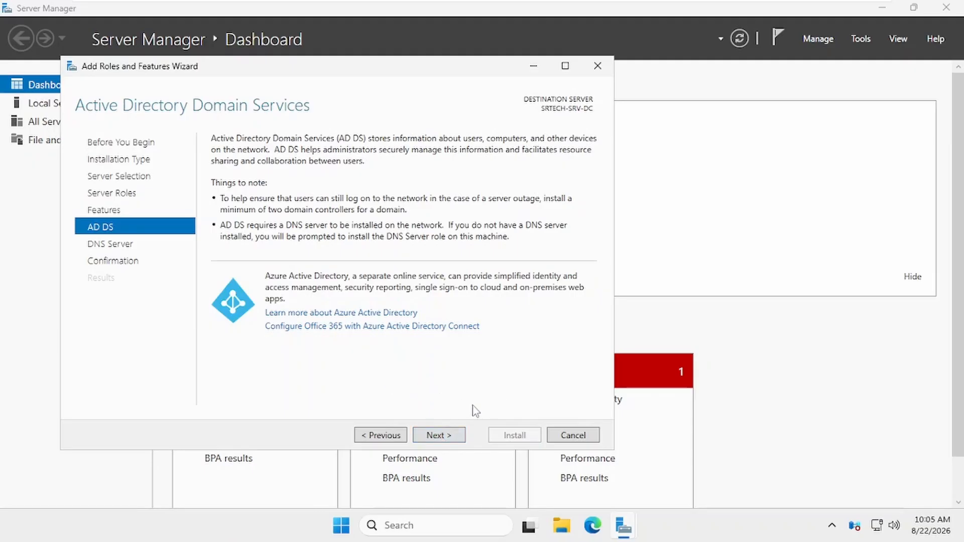
{"action": "left_click", "coordinate": [436, 436]}
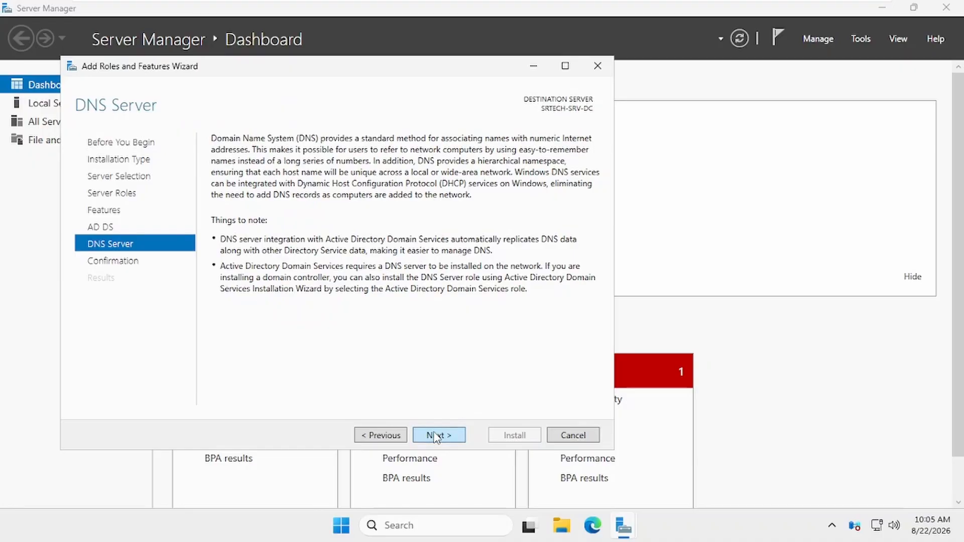
{"action": "left_click", "coordinate": [436, 436]}
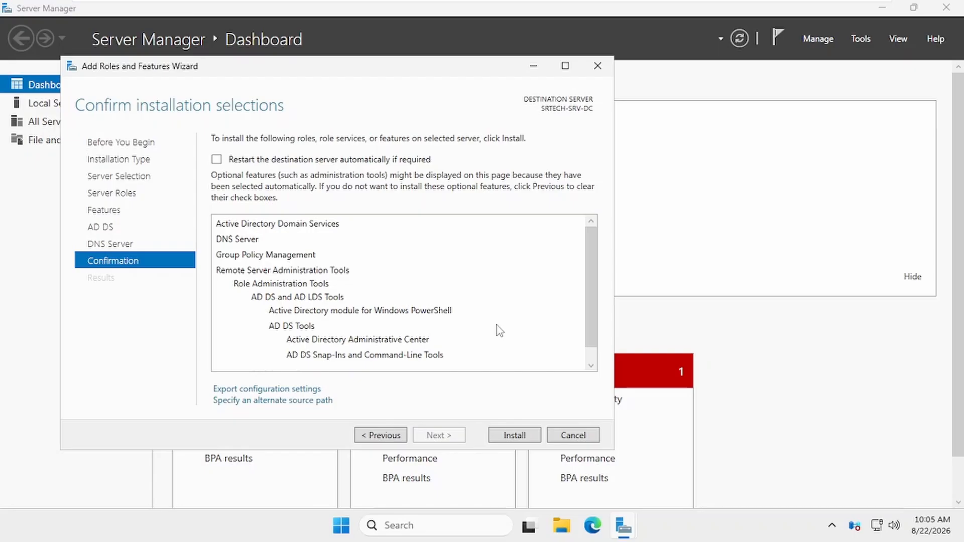
{"action": "scroll", "coordinate": [500, 330], "scroll_direction": "down", "scroll_amount": 1}
{"action": "left_click", "coordinate": [516, 436]}
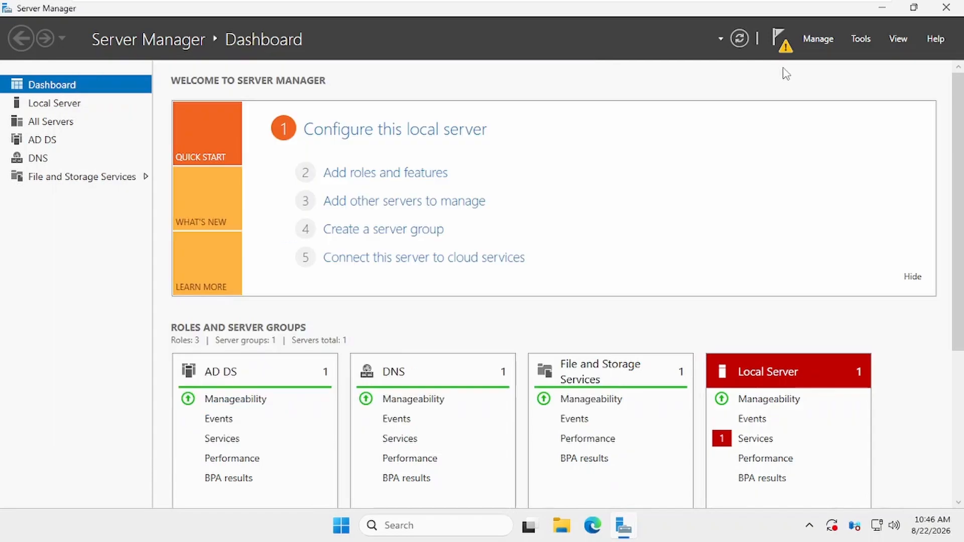
Launch domain controller promotion and create a new forest with root domain srtech.local.
{"action": "left_click", "coordinate": [782, 43]}
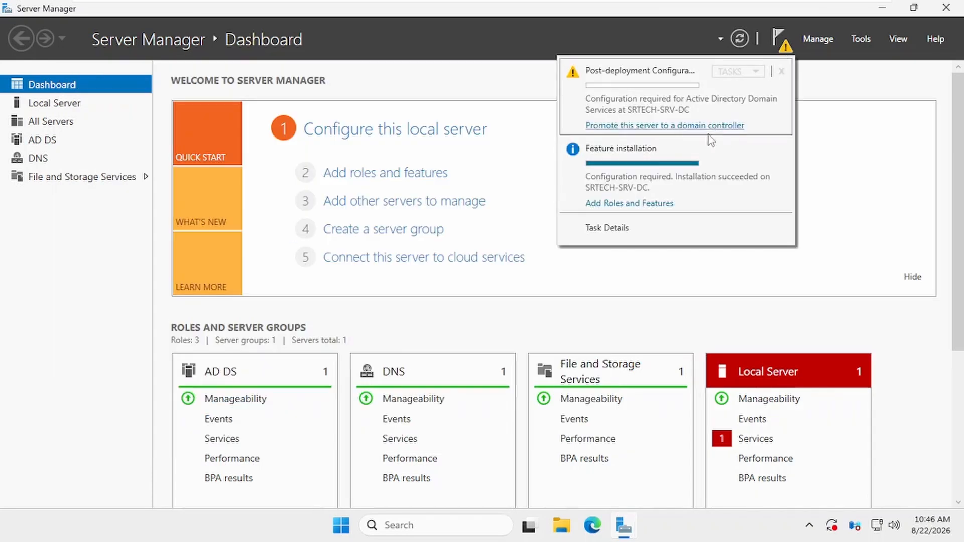
{"action": "left_click", "coordinate": [647, 127]}
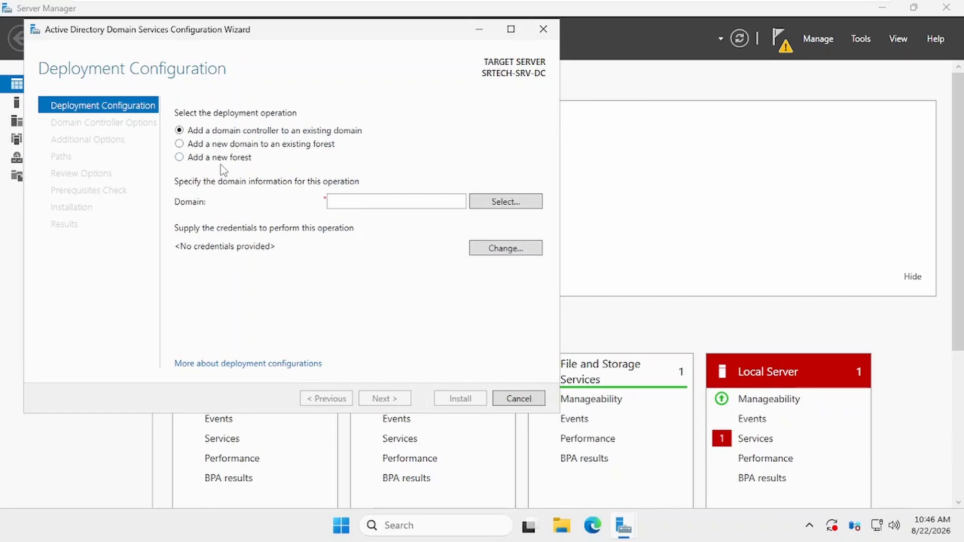
{"action": "left_click", "coordinate": [208, 160]}
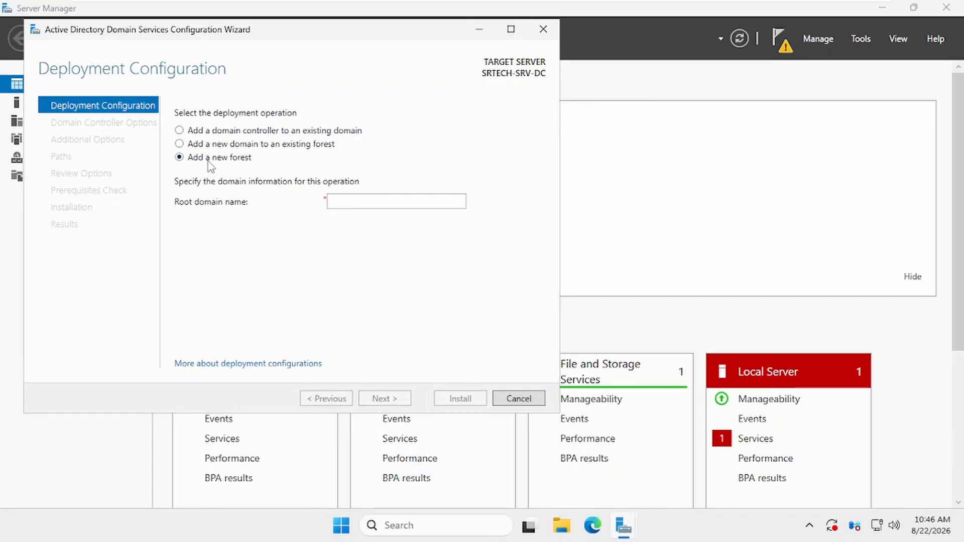
{"action": "left_click", "coordinate": [377, 201]}
{"action": "type", "text": "s"}
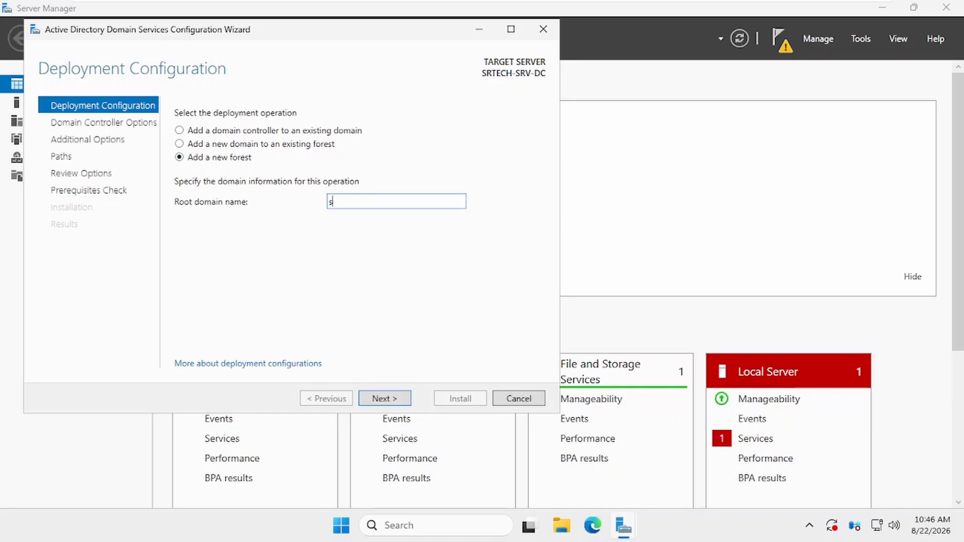
{"action": "type", "text": "rtech.local"}
{"action": "left_click", "coordinate": [385, 402]}
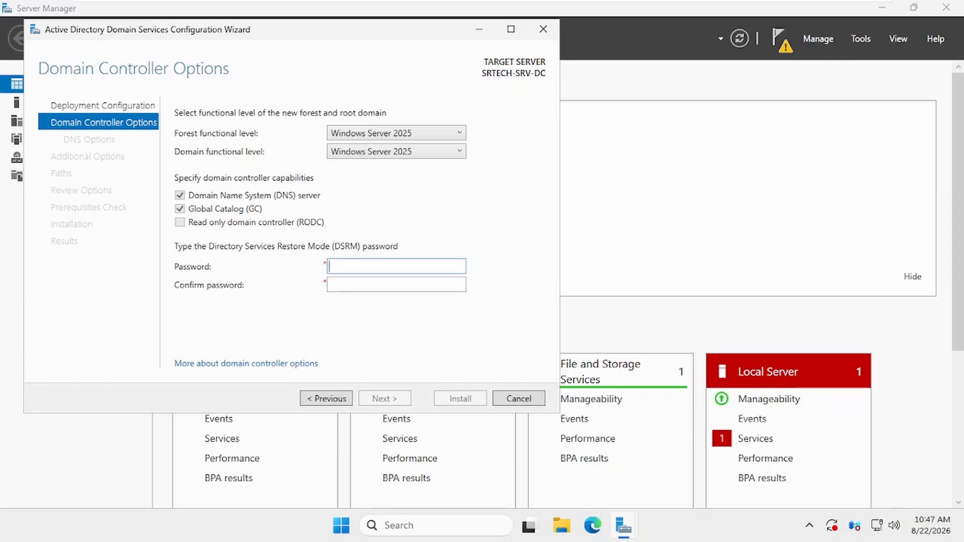
Enter and confirm the DSRM password, keeping default functional levels, DNS and Global Catalog.
{"action": "type", "text": "••••••••••••"}
{"action": "key", "text": "Tab"}
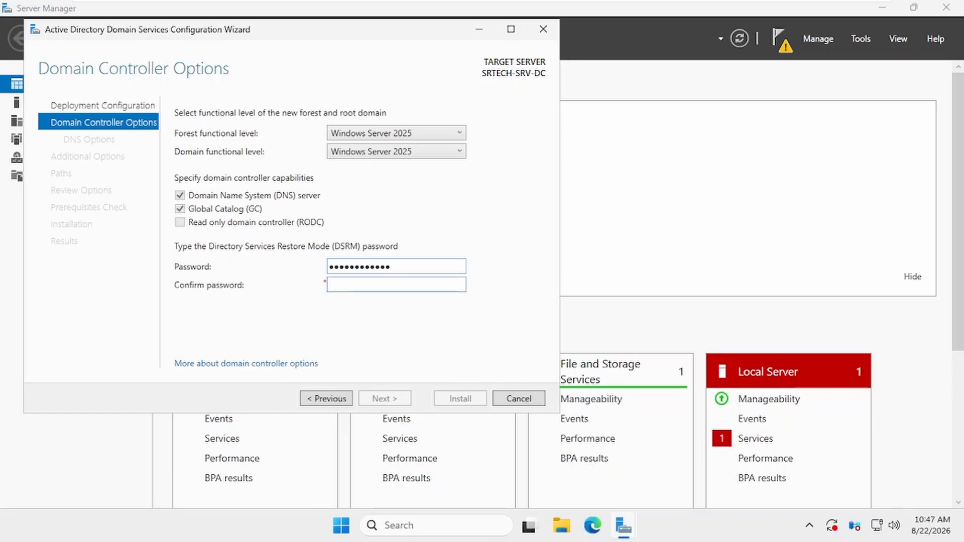
{"action": "type", "text": "••••••••••••"}
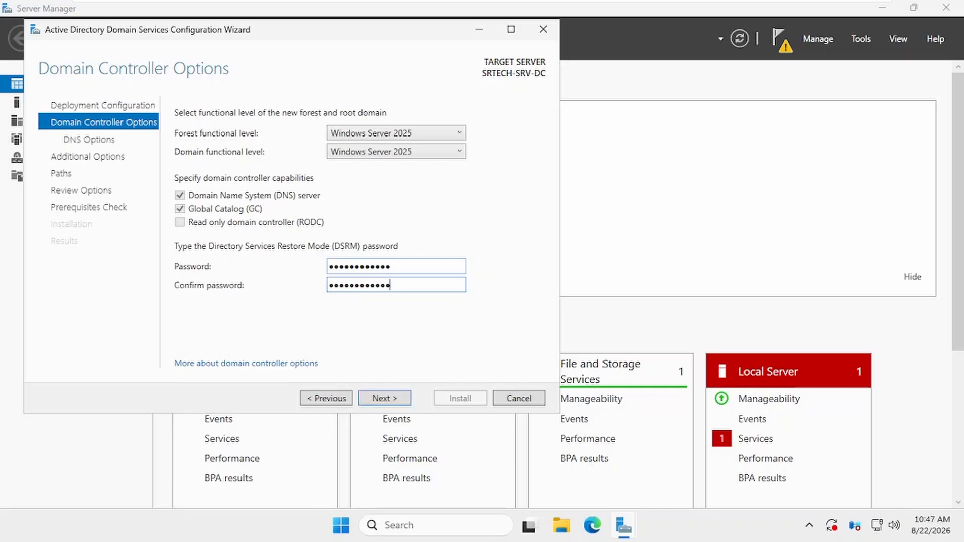
{"action": "left_click", "coordinate": [395, 400]}
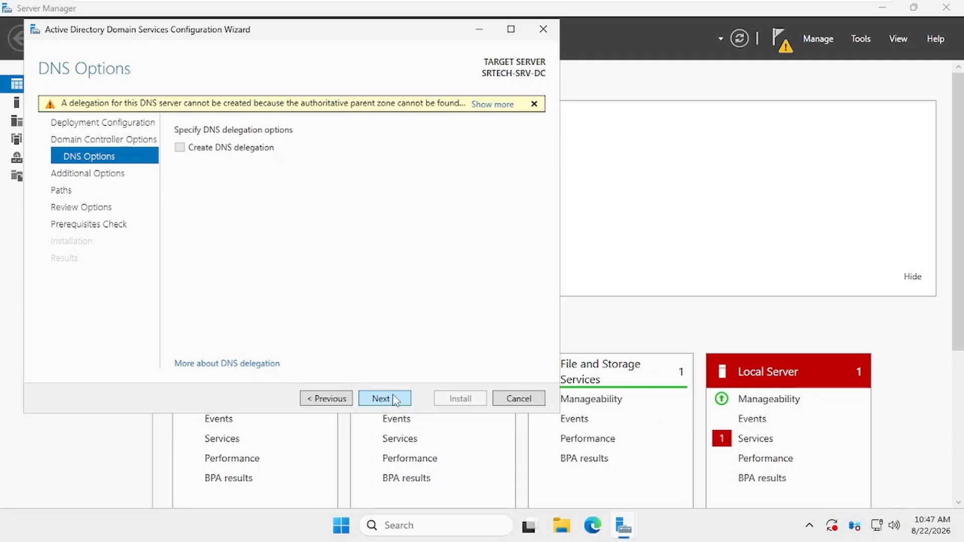
Accept no DNS delegation, NetBIOS name SRTECH, and the default NTDS and SYSVOL folders.
{"action": "left_click", "coordinate": [384, 399]}
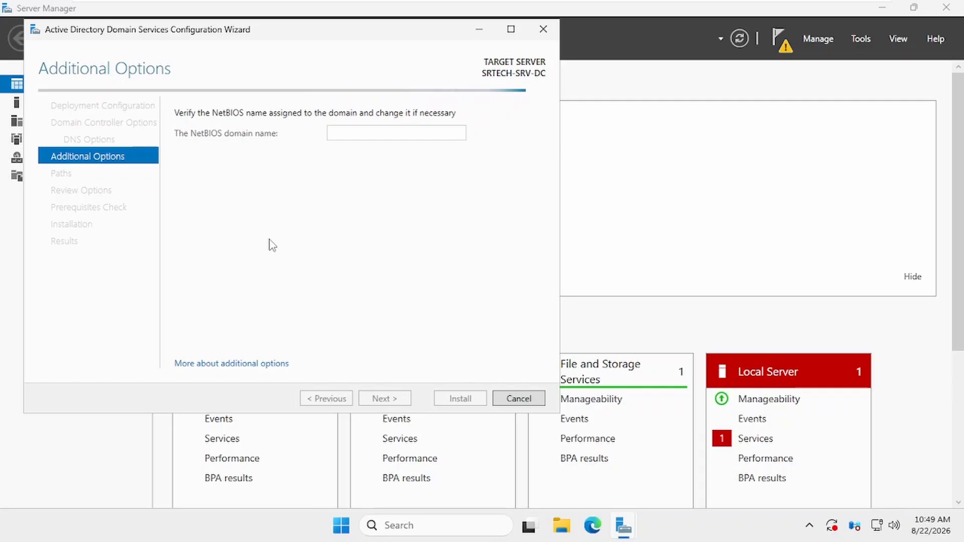
{"action": "left_click", "coordinate": [383, 398]}
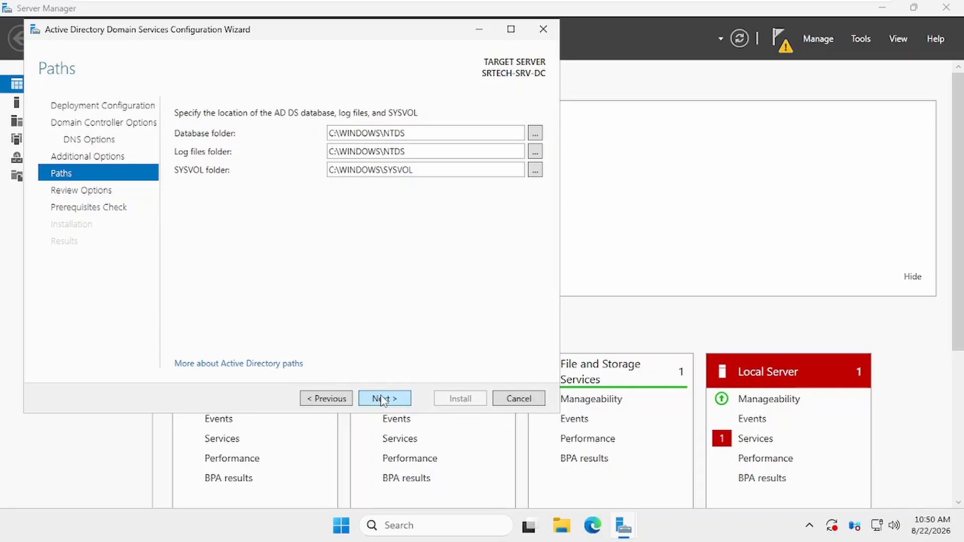
{"action": "left_click", "coordinate": [393, 402]}
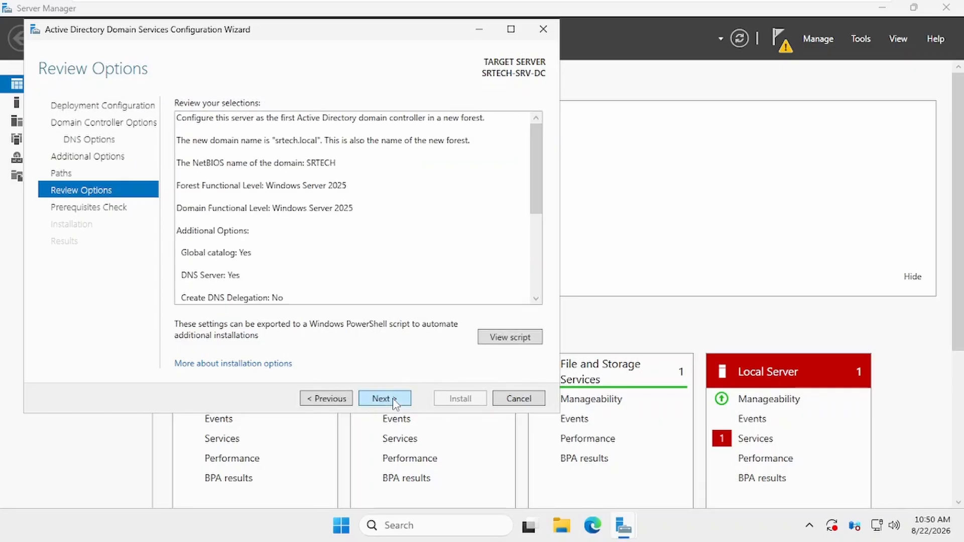
Pass the prerequisites check, install AD DS, and let the server restart as a domain controller.
{"action": "left_click", "coordinate": [393, 402]}
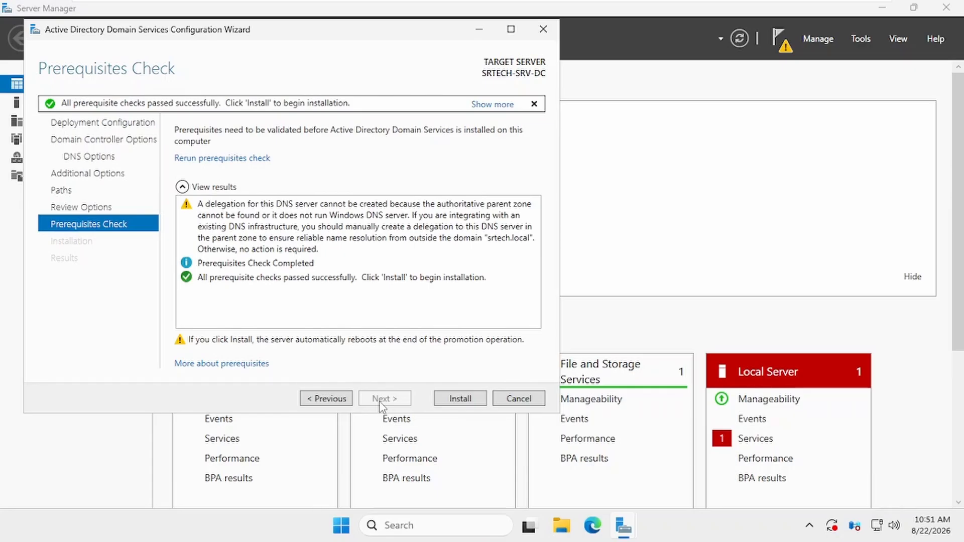
{"action": "left_click", "coordinate": [460, 402]}
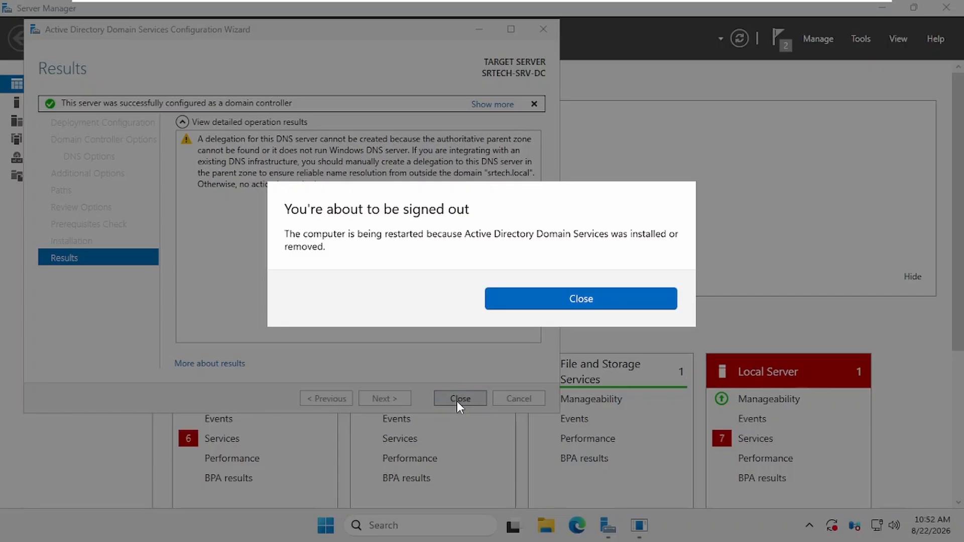
{"action": "left_click", "coordinate": [572, 301]}
{"action": "left_click", "coordinate": [468, 401]}
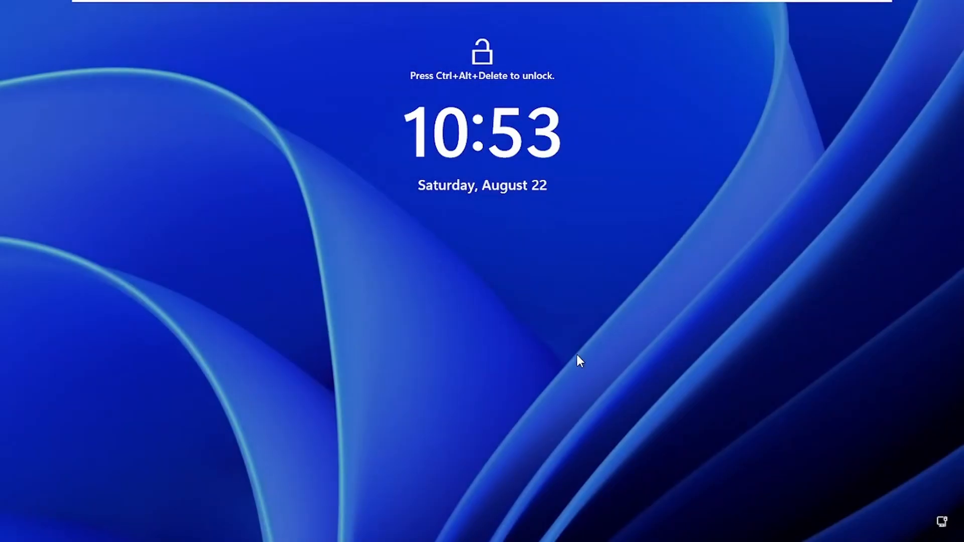
Sign back in as the SRTECH domain Administrator after the restart.
{"action": "key", "text": "ctrl+alt+Delete"}
{"action": "type", "text": "••••"}
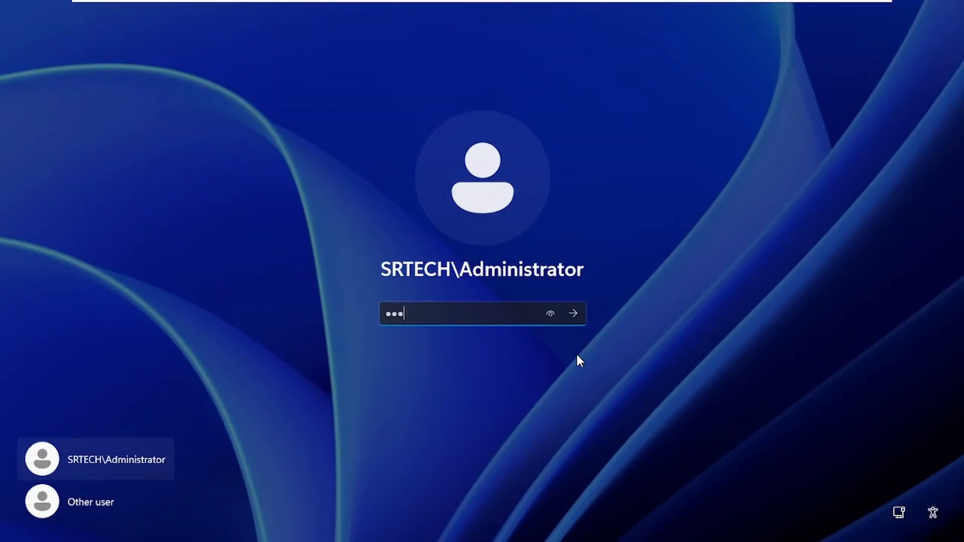
{"action": "key", "text": "Return"}
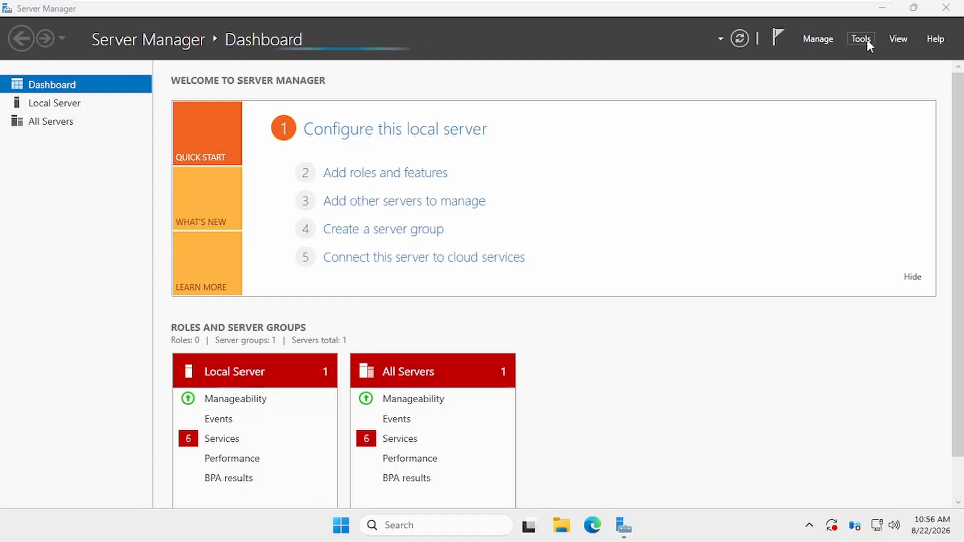
{"action": "left_click", "coordinate": [866, 40]}
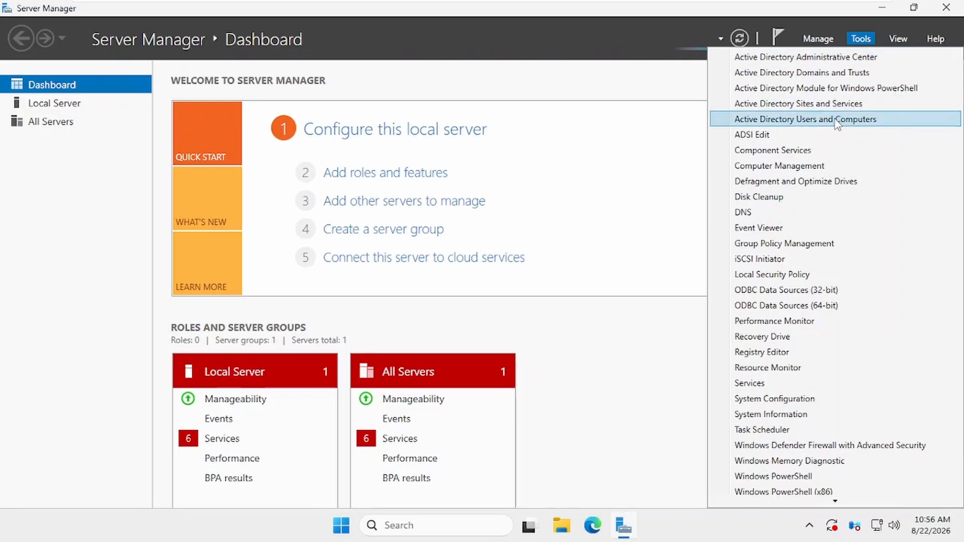
Open the IPv4 settings of the Ethernet0 connection via ncpa.cpl.
{"action": "left_click", "coordinate": [673, 411]}
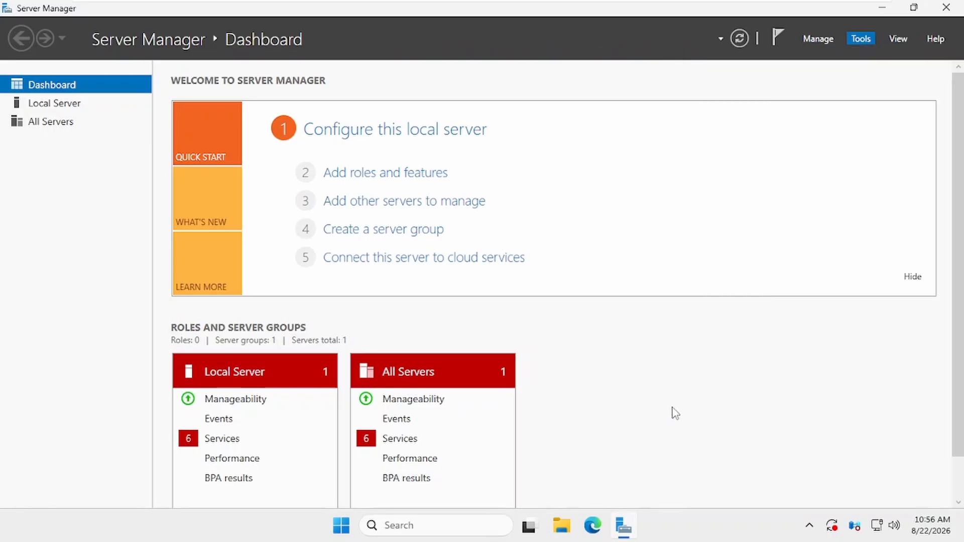
{"action": "key", "text": "super+r"}
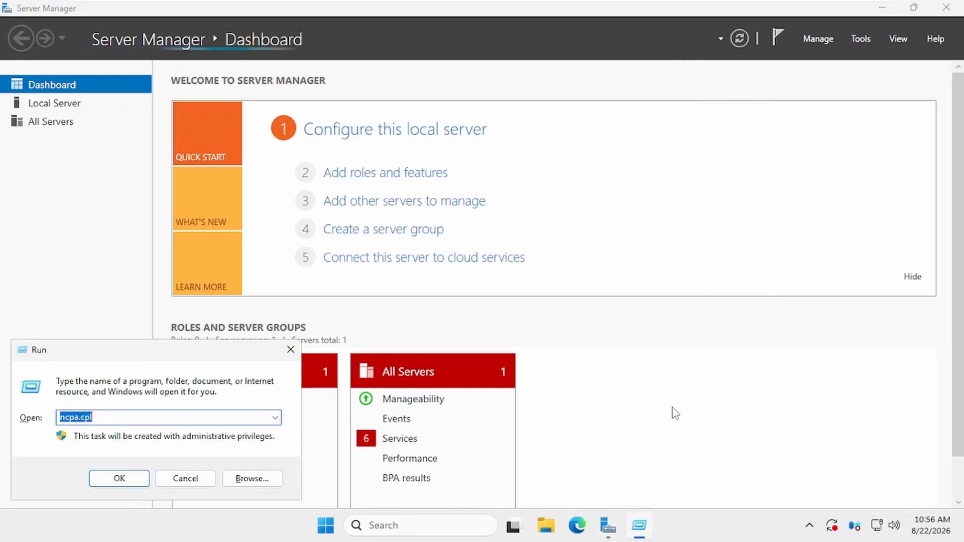
{"action": "left_click", "coordinate": [127, 482]}
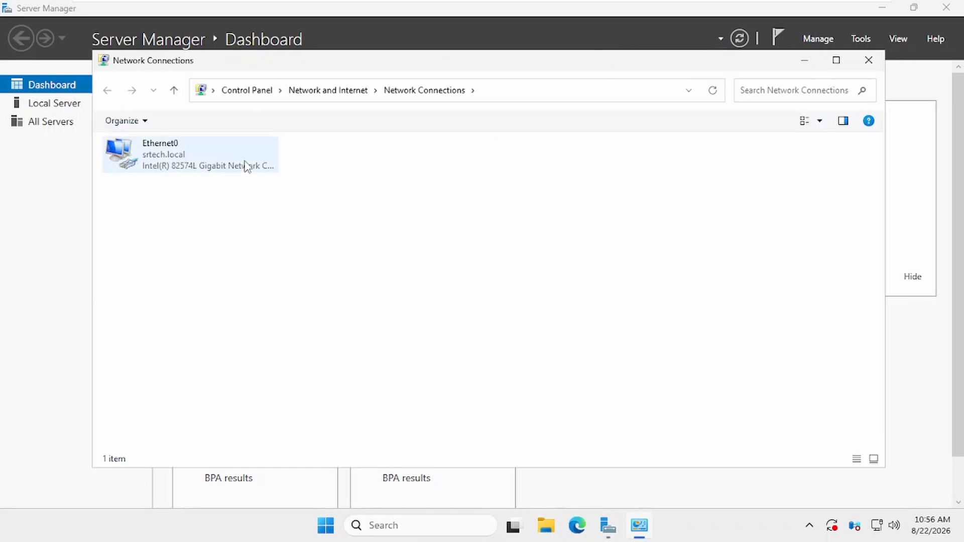
{"action": "double_click", "coordinate": [166, 164]}
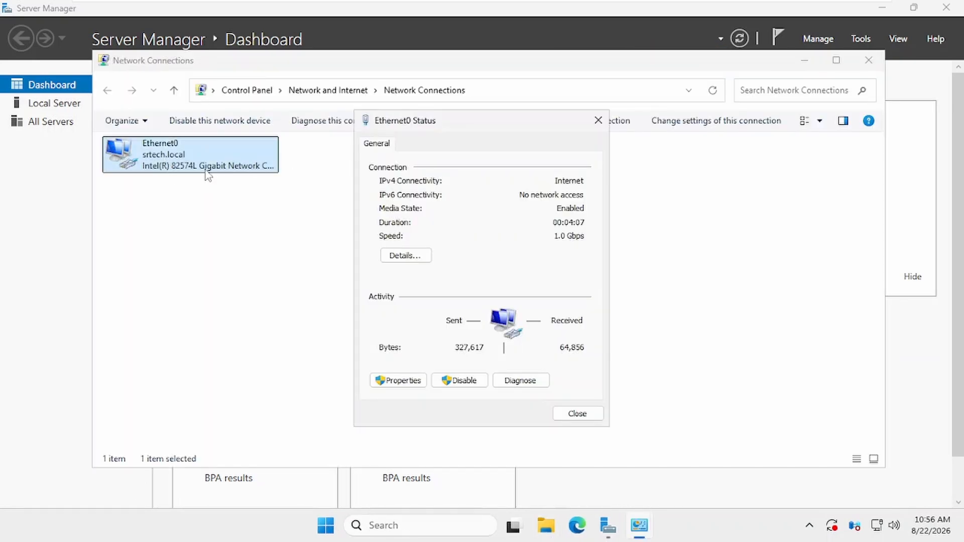
{"action": "left_click", "coordinate": [402, 381]}
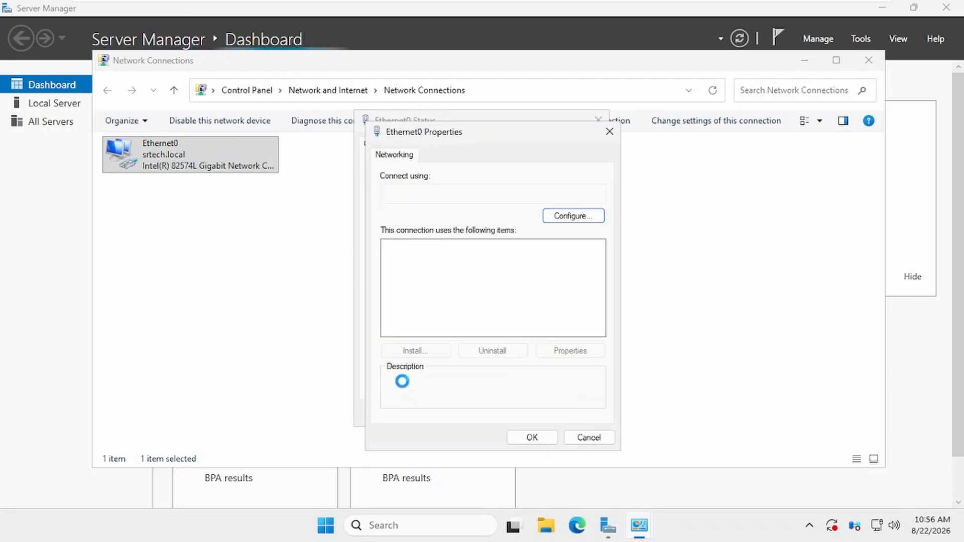
{"action": "double_click", "coordinate": [493, 283]}
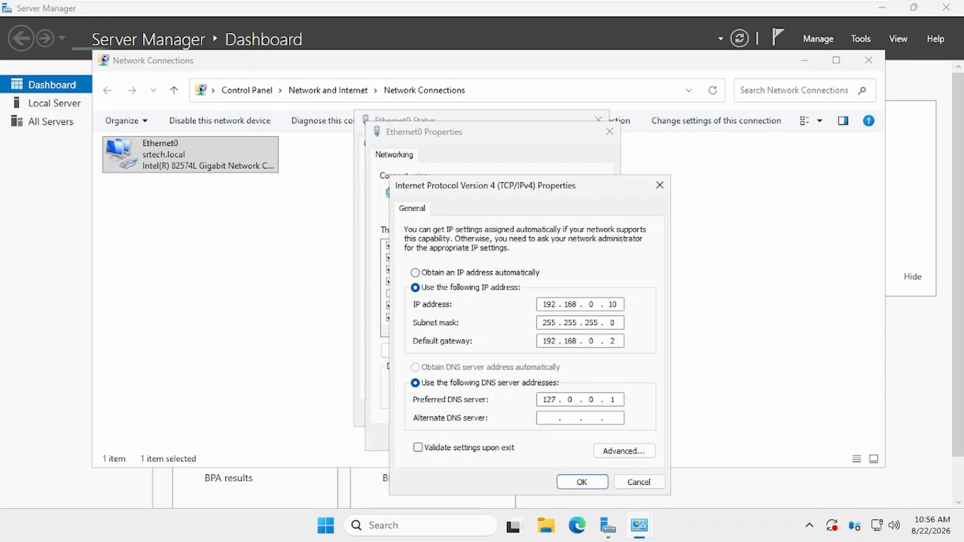
Replace preferred DNS 127.0.0.1 with 192.168.0.10, save, and close the connection windows.
{"action": "left_click", "coordinate": [616, 401]}
{"action": "key", "text": "BackSpace"}
{"action": "key", "text": "BackSpace"}
{"action": "key", "text": "BackSpace"}
{"action": "key", "text": "BackSpace"}
{"action": "key", "text": "BackSpace"}
{"action": "key", "text": "BackSpace"}
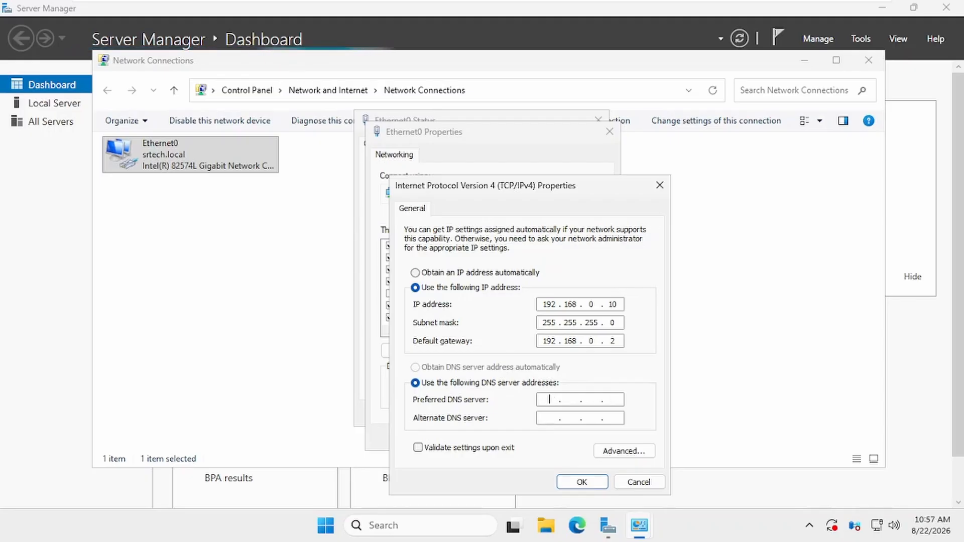
{"action": "type", "text": "192 . 168 . 0 . 10"}
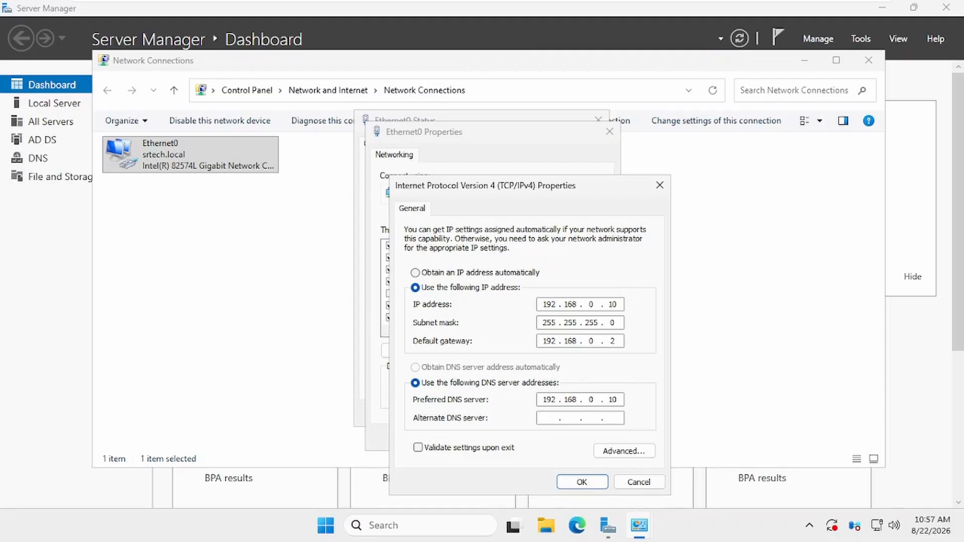
{"action": "left_click", "coordinate": [582, 482]}
{"action": "left_click", "coordinate": [533, 441]}
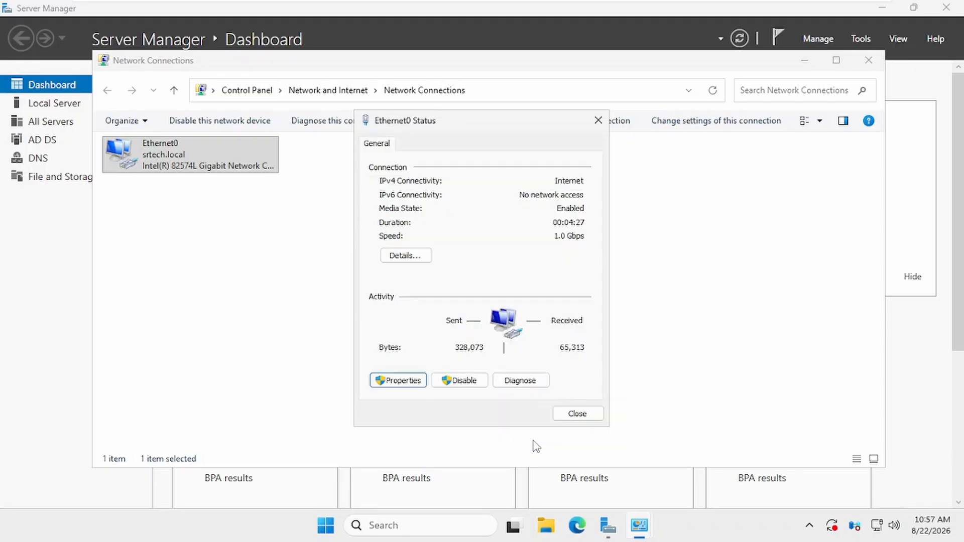
{"action": "left_click", "coordinate": [576, 414]}
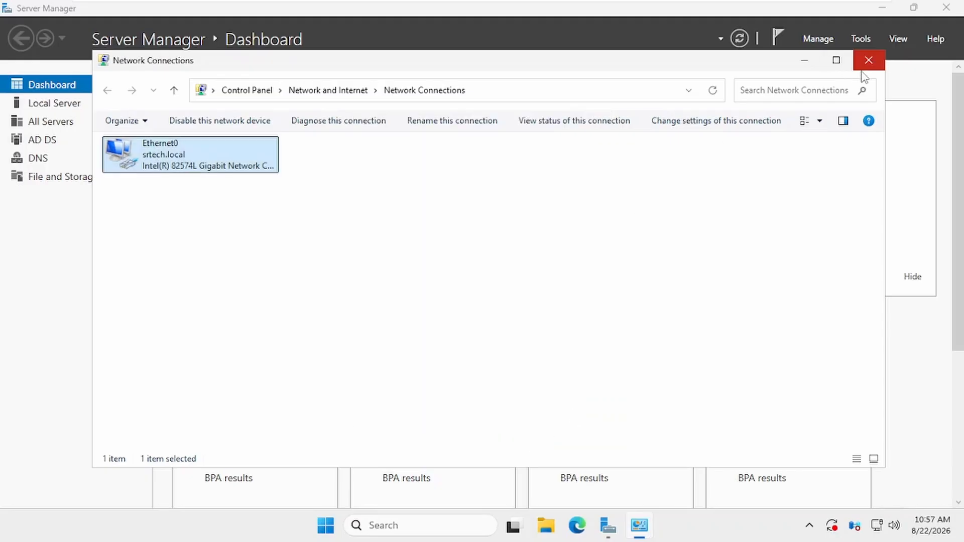
{"action": "left_click", "coordinate": [869, 60]}
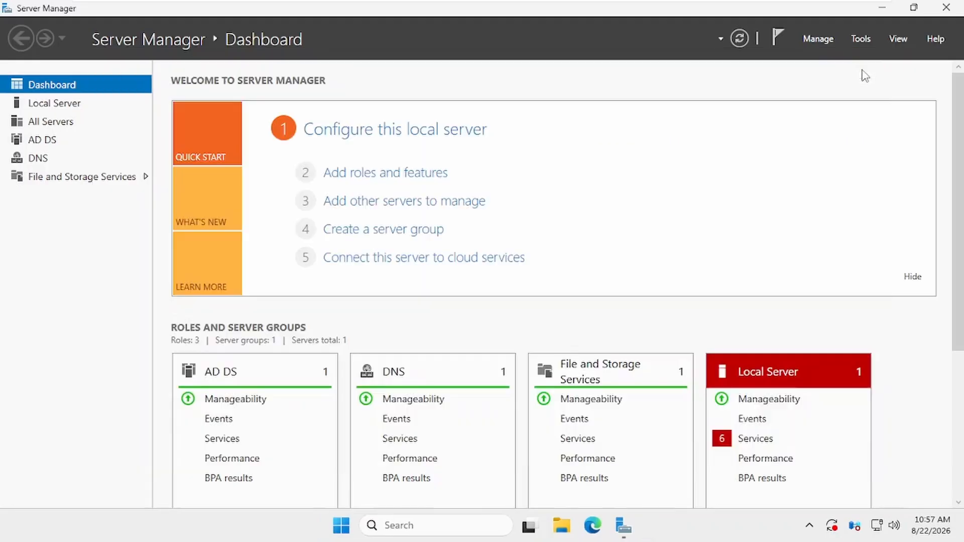
Open DNS Manager and the srtech.local forward lookup zone on SRTECH-SRV-DC.
{"action": "left_click", "coordinate": [861, 40]}
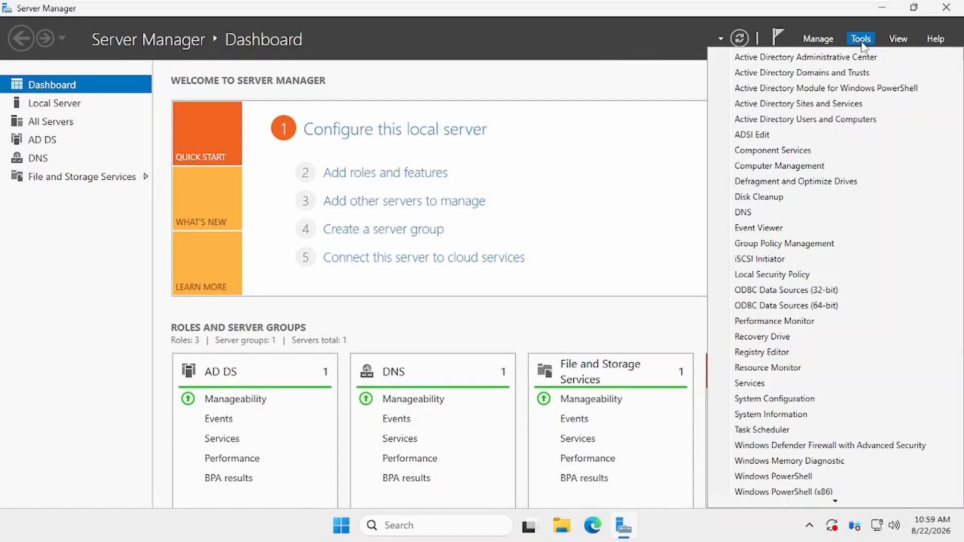
{"action": "left_click", "coordinate": [759, 215]}
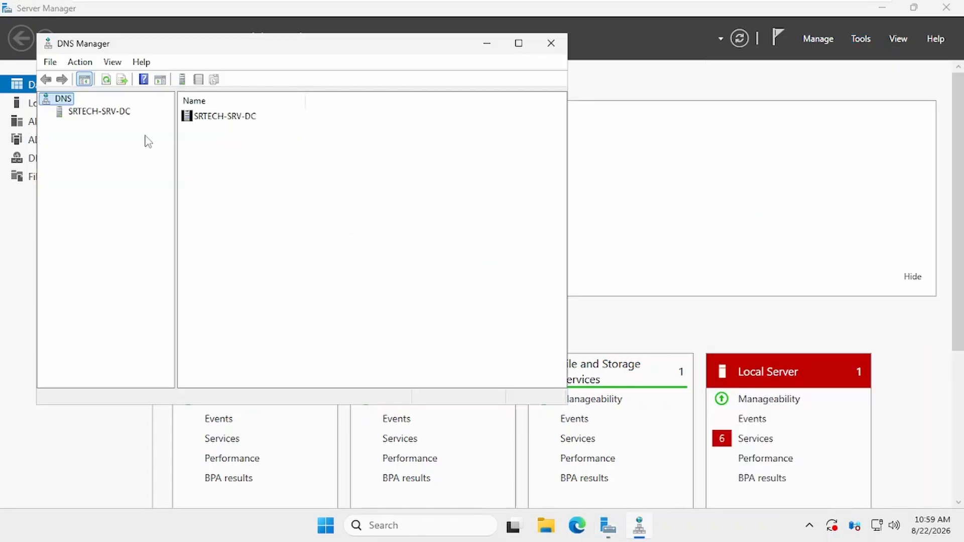
{"action": "left_click", "coordinate": [95, 113]}
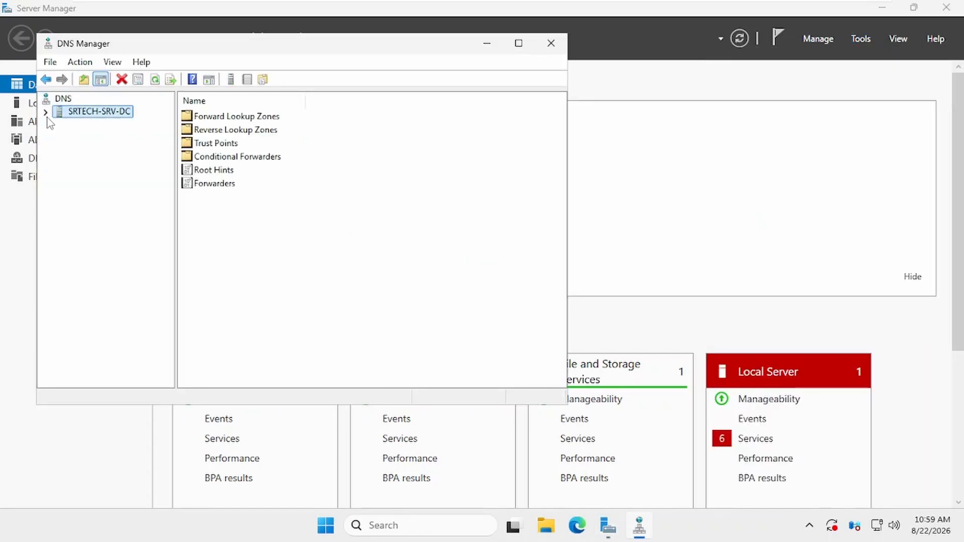
{"action": "left_click", "coordinate": [45, 113]}
{"action": "left_click", "coordinate": [103, 126]}
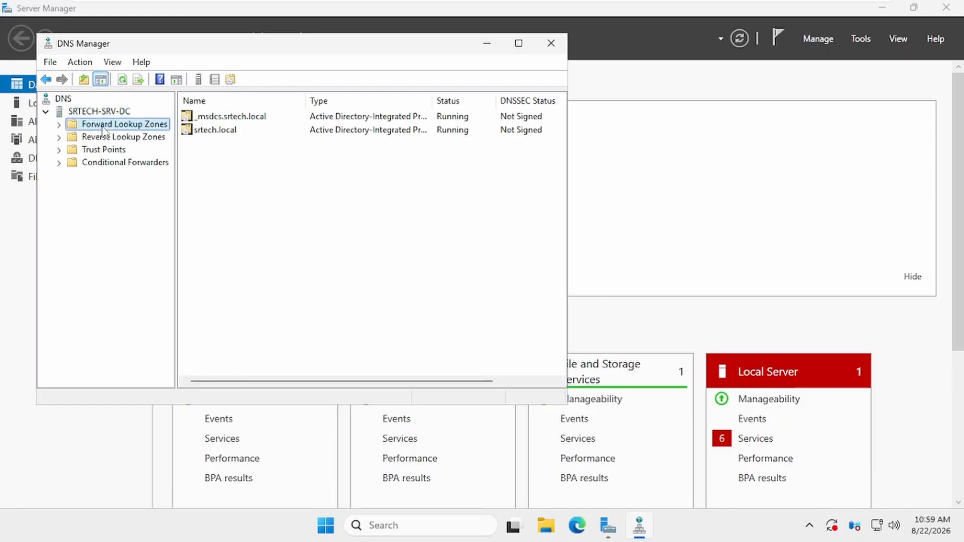
{"action": "double_click", "coordinate": [223, 132]}
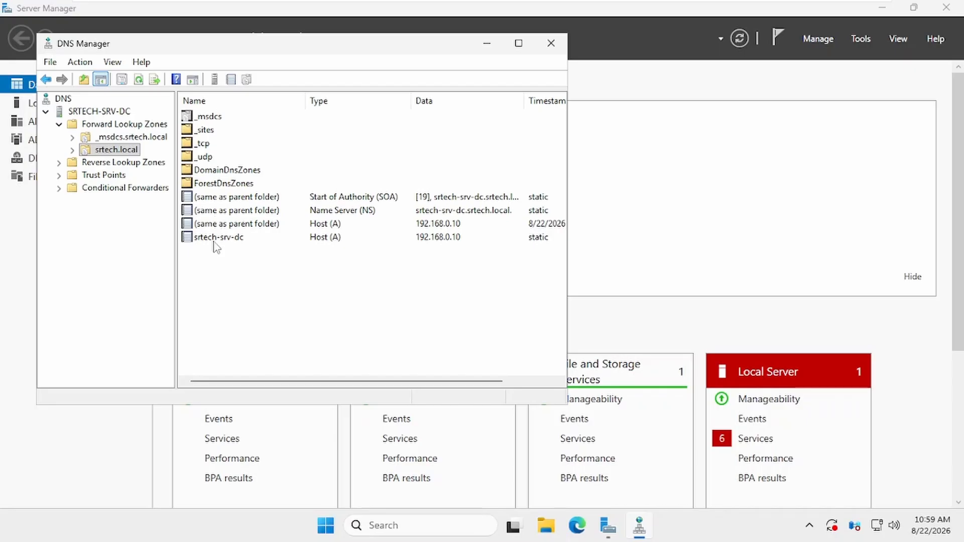
Check that the root and srtech-srv-dc Host (A) records point to 192.168.0.10.
{"action": "left_click", "coordinate": [442, 224]}
{"action": "left_click", "coordinate": [424, 239]}
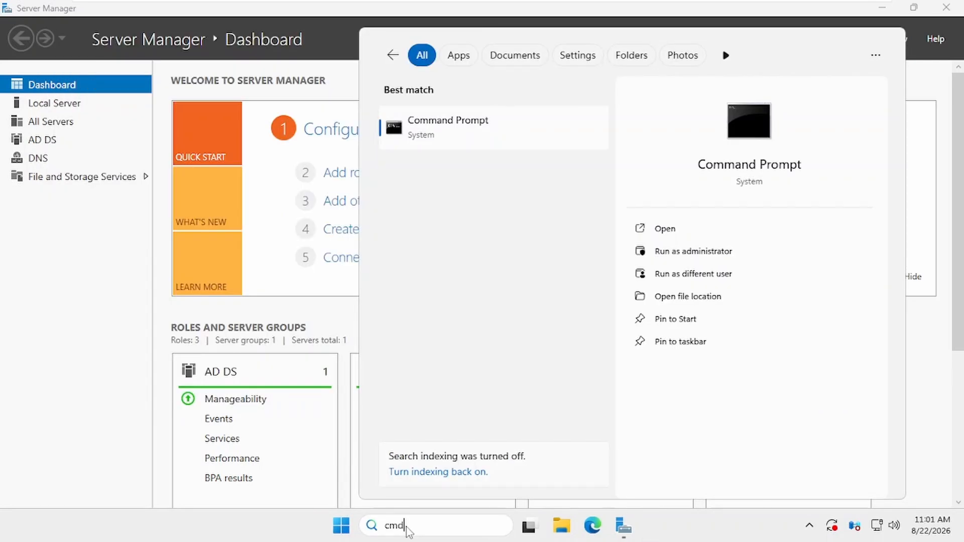
{"action": "key", "text": "Return"}
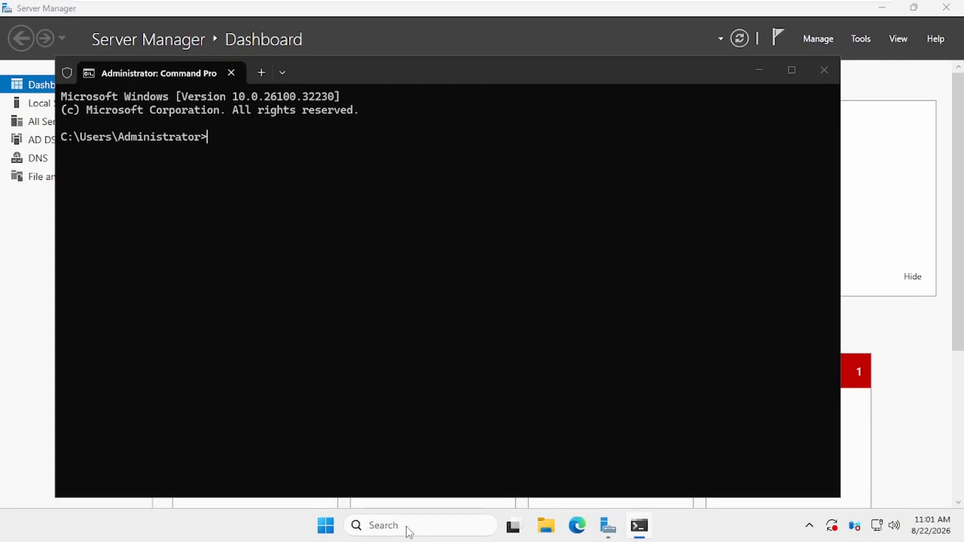
Run hostname, whoami and ipconfig /all to check the server's identity and IP configuration.
{"action": "type", "text": "hostname"}
{"action": "key", "text": "Return"}
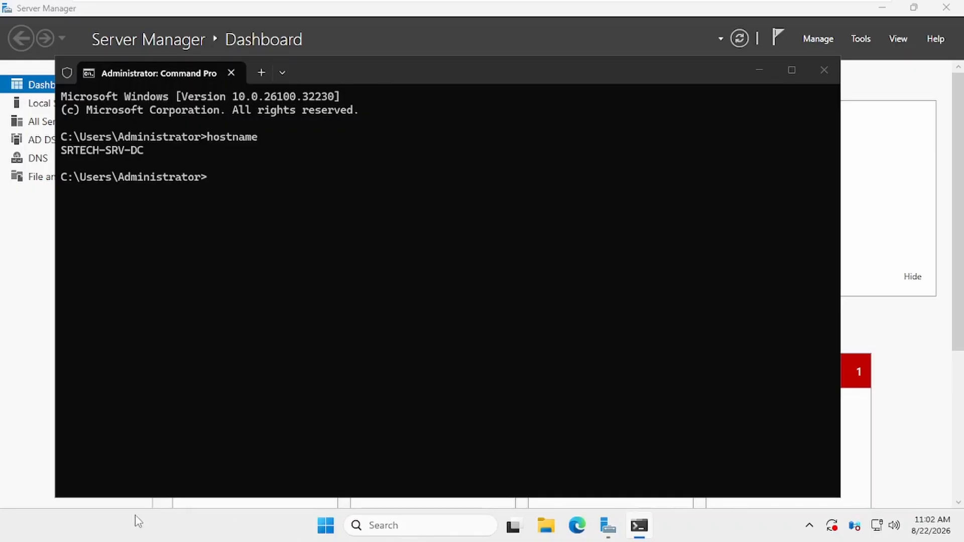
{"action": "type", "text": "whoami"}
{"action": "key", "text": "Return"}
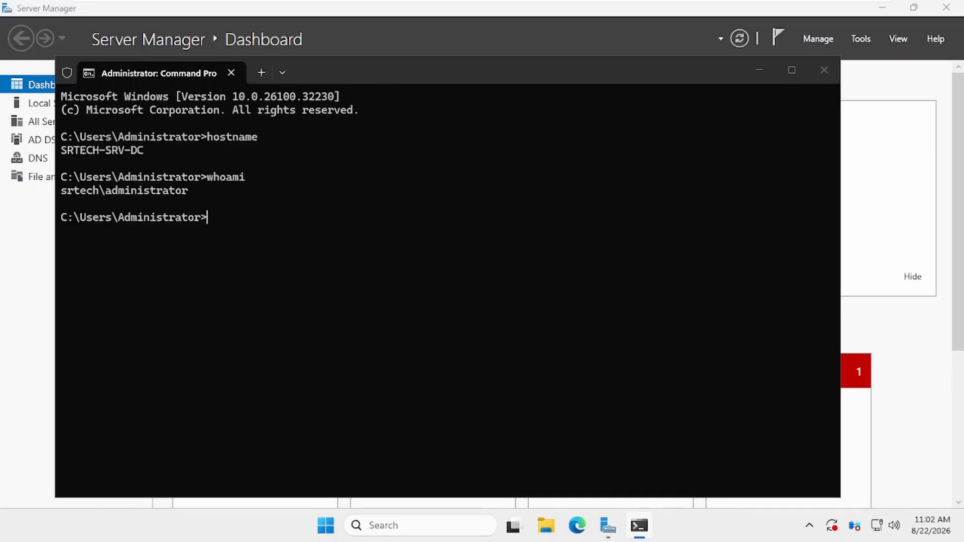
{"action": "type", "text": "ipconfig /all"}
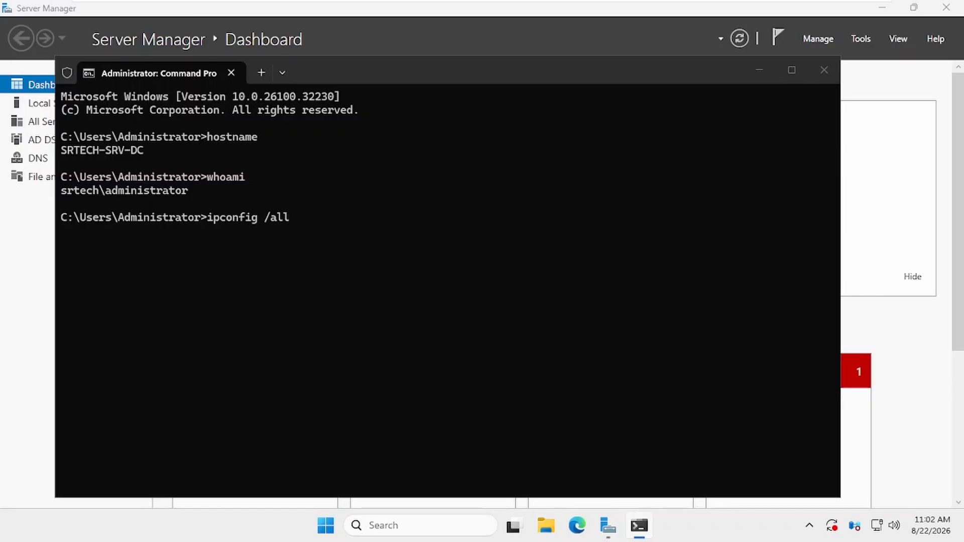
{"action": "key", "text": "Return"}
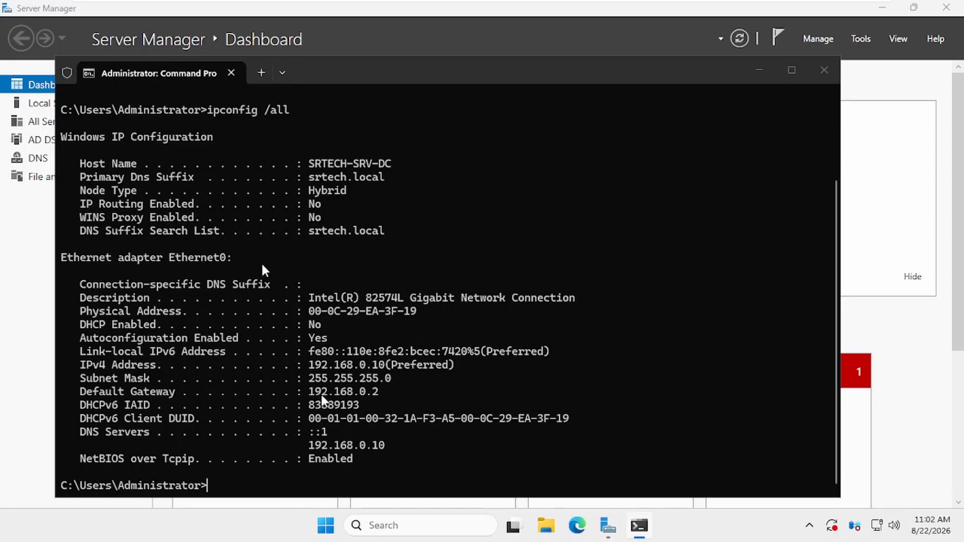
Run nslookup srtech.local and dcdiag, review the results, and close Command Prompt.
{"action": "type", "text": "nslookup srte"}
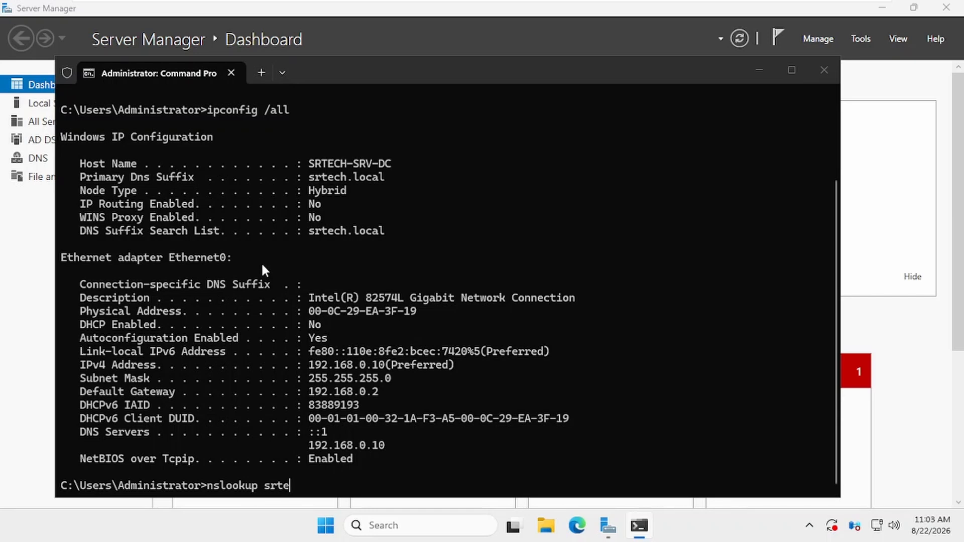
{"action": "type", "text": "ch.local"}
{"action": "key", "text": "Return"}
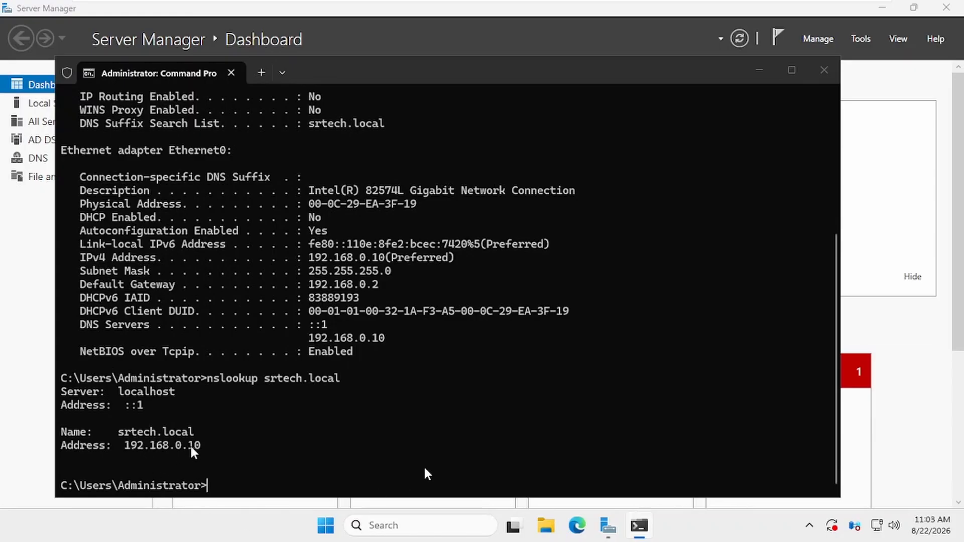
{"action": "type", "text": "dcdiag"}
{"action": "key", "text": "Return"}
{"action": "scroll", "coordinate": [471, 294], "scroll_direction": "up", "scroll_amount": 10}
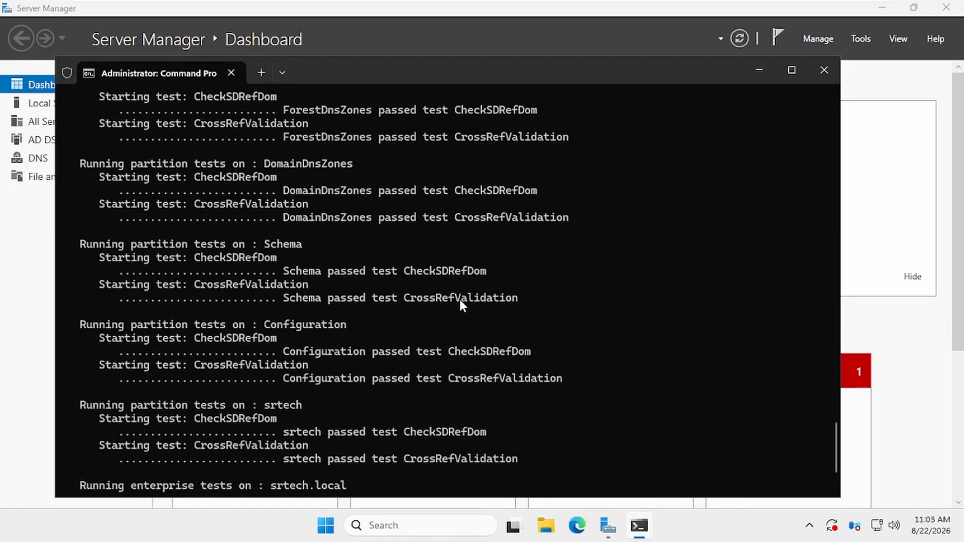
{"action": "scroll", "coordinate": [459, 299], "scroll_direction": "up", "scroll_amount": 20}
{"action": "scroll", "coordinate": [459, 298], "scroll_direction": "down", "scroll_amount": 12}
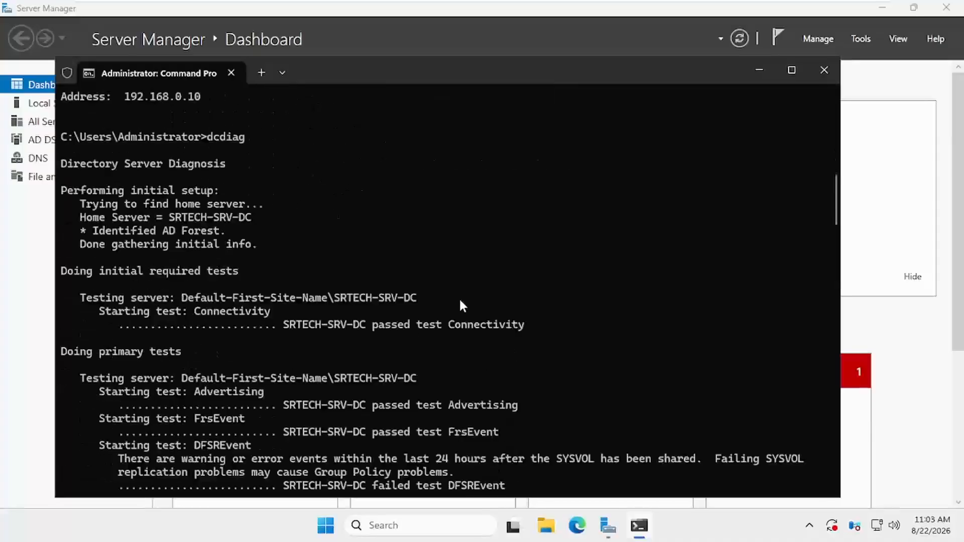
{"action": "scroll", "coordinate": [459, 298], "scroll_direction": "down", "scroll_amount": 15}
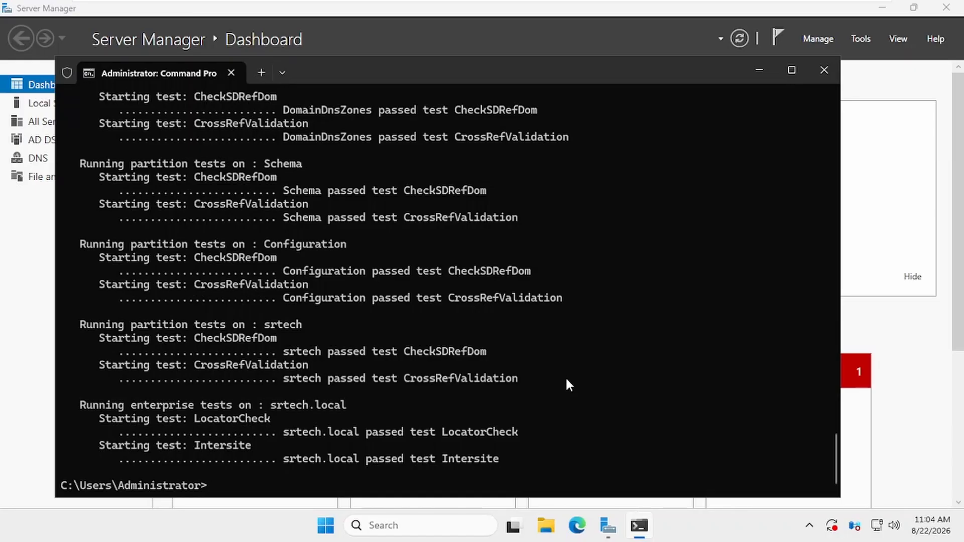
{"action": "left_click", "coordinate": [824, 70]}
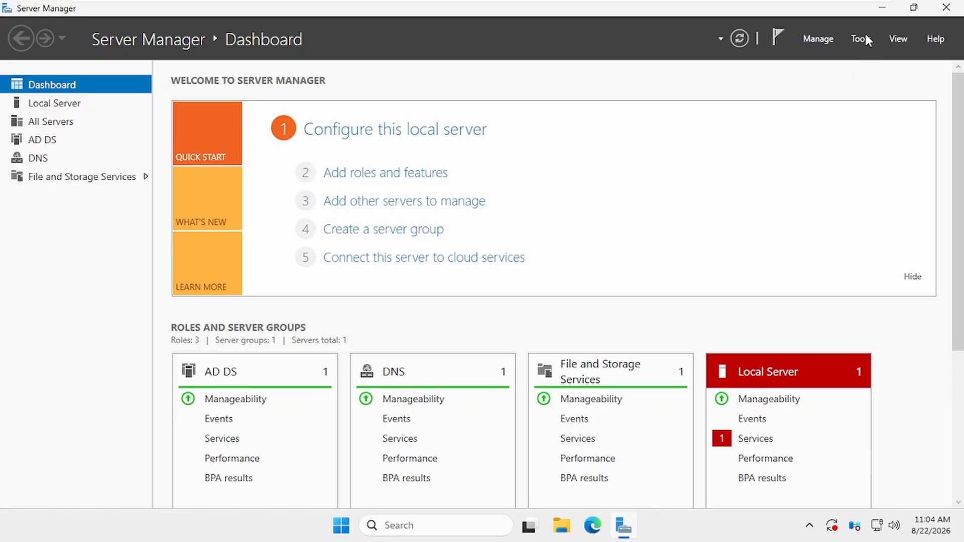
Open Active Directory Users and Computers and expand the srtech.local domain.
{"action": "left_click", "coordinate": [862, 39]}
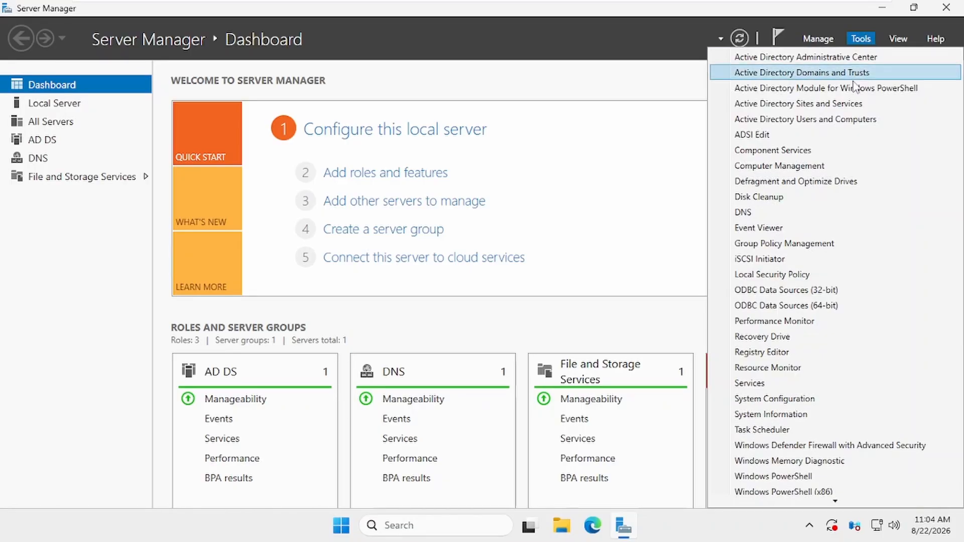
{"action": "left_click", "coordinate": [765, 119]}
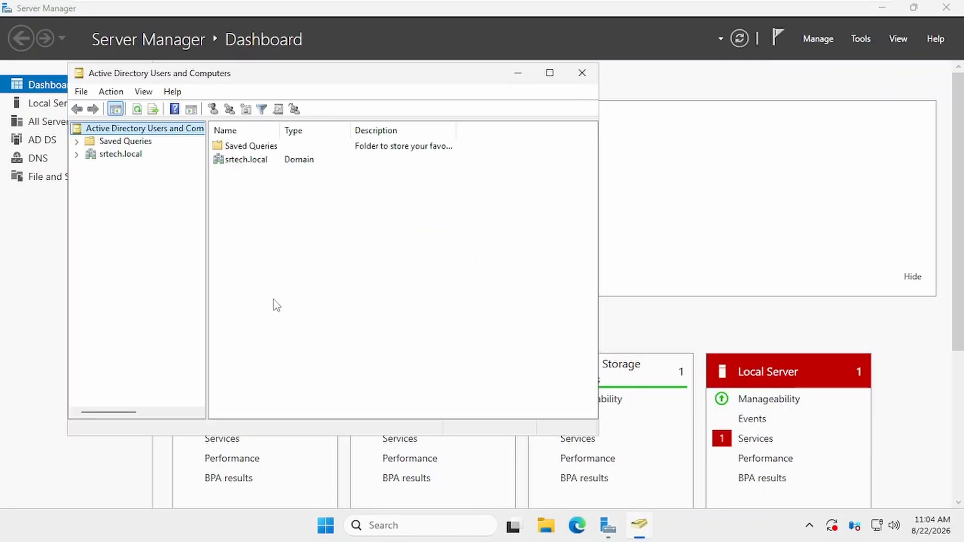
{"action": "left_click", "coordinate": [112, 156]}
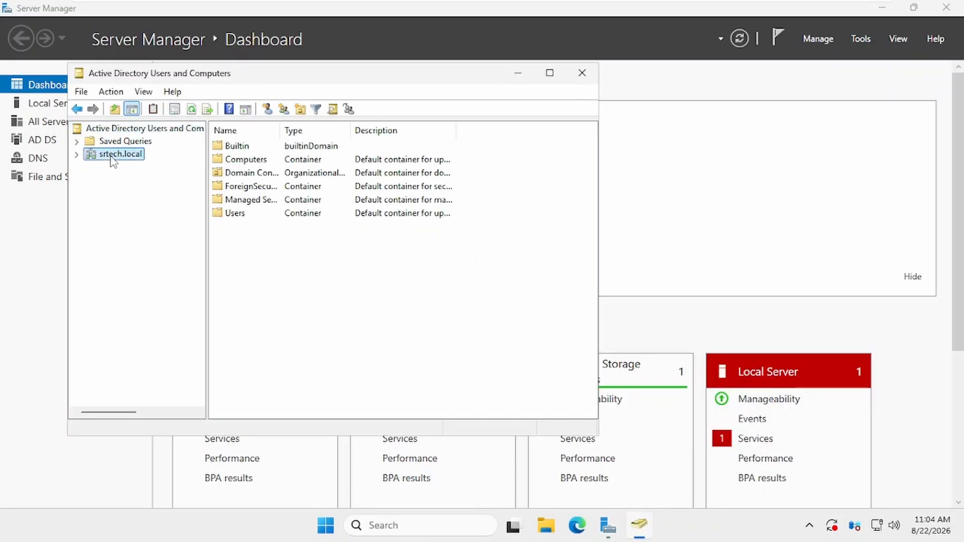
{"action": "left_click", "coordinate": [76, 154]}
Create the SRTECH USERS organizational unit under srtech.local and select it.
{"action": "right_click", "coordinate": [112, 154]}
{"action": "mouse_move", "coordinate": [146, 262]}
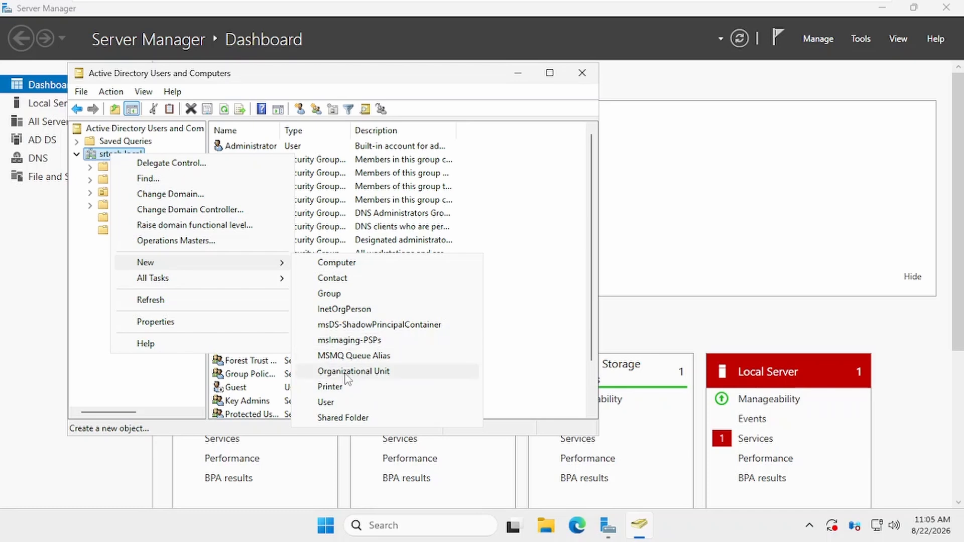
{"action": "left_click", "coordinate": [346, 372]}
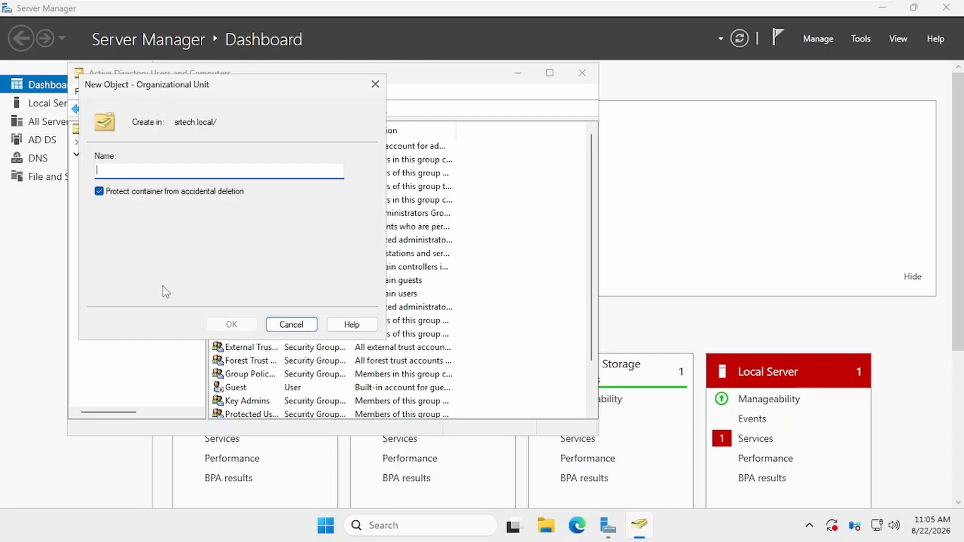
{"action": "type", "text": "SRTECH USERS"}
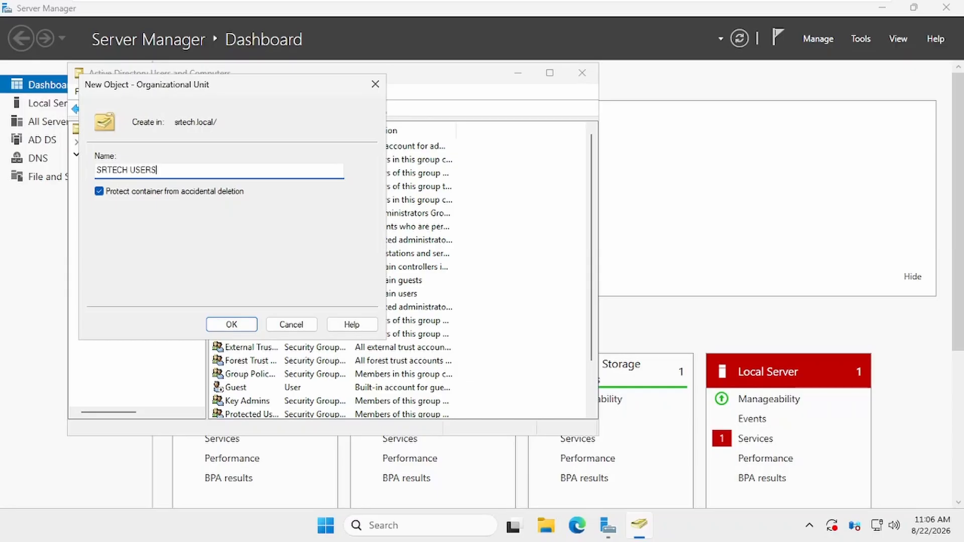
{"action": "left_click", "coordinate": [240, 326]}
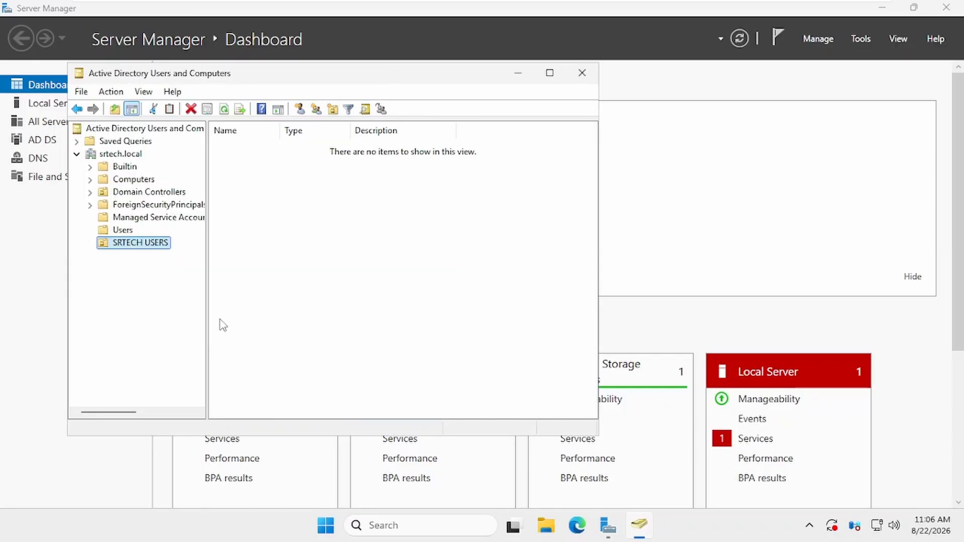
{"action": "left_click", "coordinate": [129, 243]}
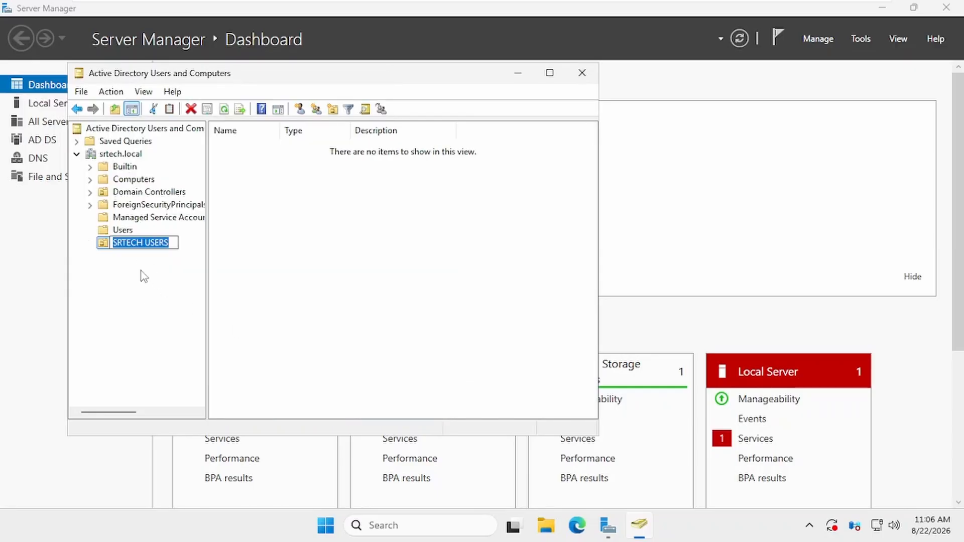
{"action": "right_click", "coordinate": [129, 244]}
Start a new user in SRTECH USERS and fill in its first, last and logon names.
{"action": "mouse_move", "coordinate": [186, 313]}
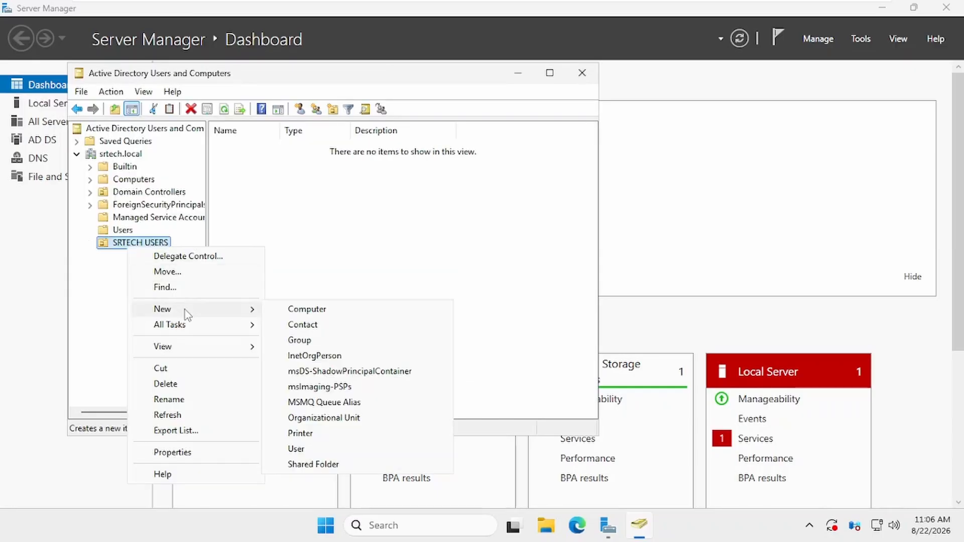
{"action": "left_click", "coordinate": [296, 448]}
{"action": "left_click_drag", "start_coordinate": [228, 86], "coordinate": [354, 88]}
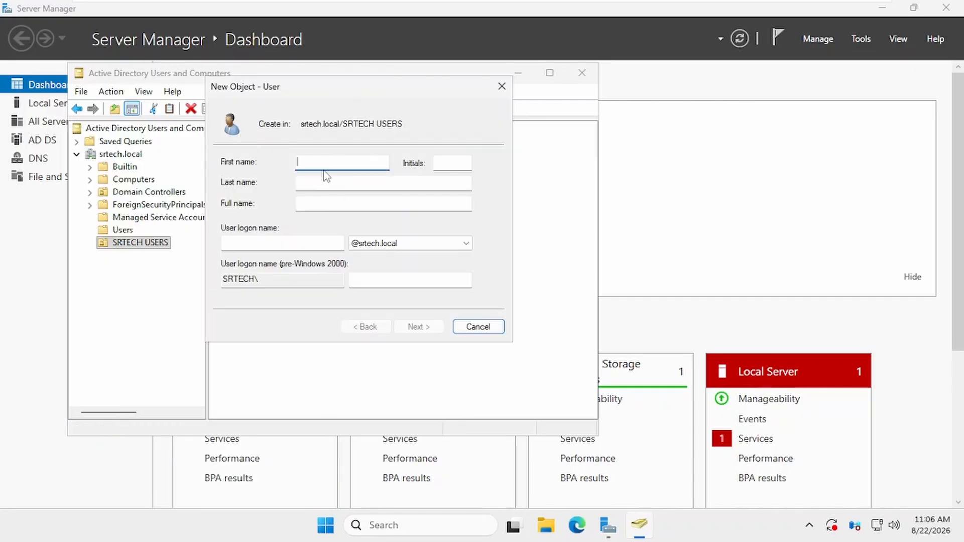
{"action": "type", "text": "sr"}
{"action": "key", "text": "Tab"}
{"action": "type", "text": "ser"}
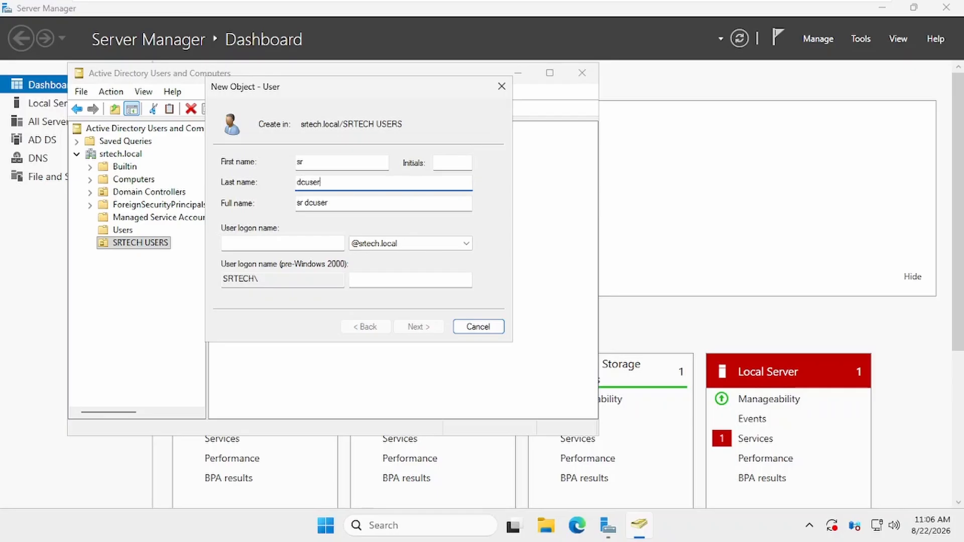
{"action": "left_click", "coordinate": [284, 245]}
{"action": "type", "text": "srdcuser"}
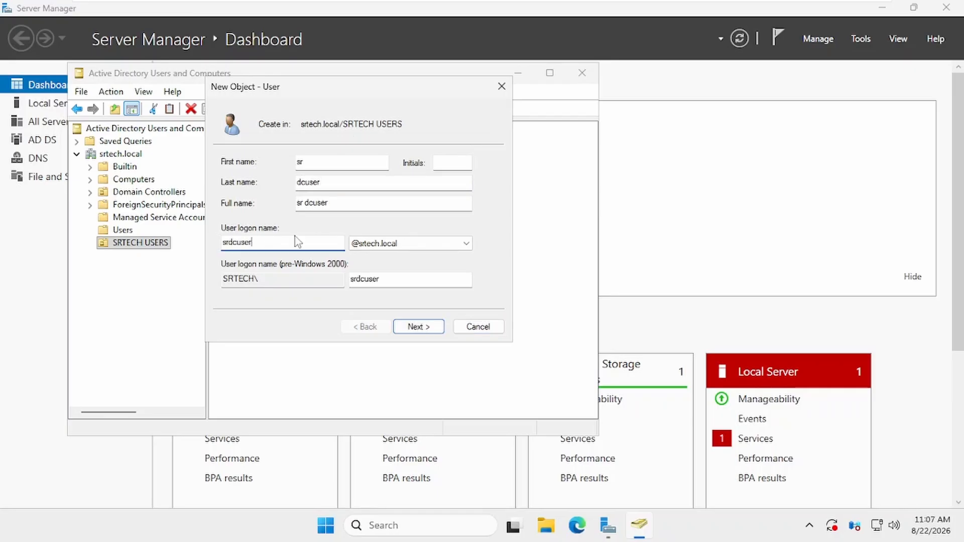
Enter and confirm the password, untick must-change at next logon, and finish the user.
{"action": "left_click", "coordinate": [410, 329]}
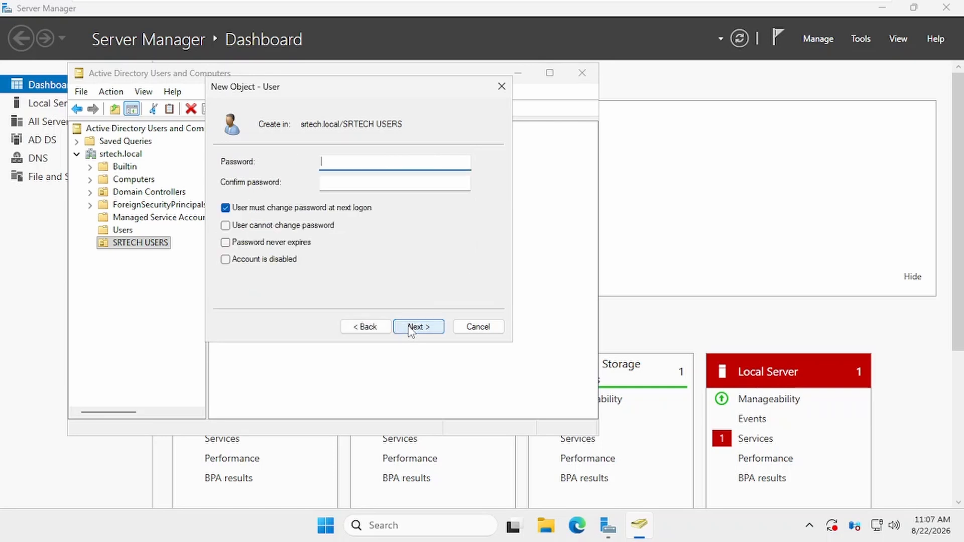
{"action": "left_click", "coordinate": [247, 209]}
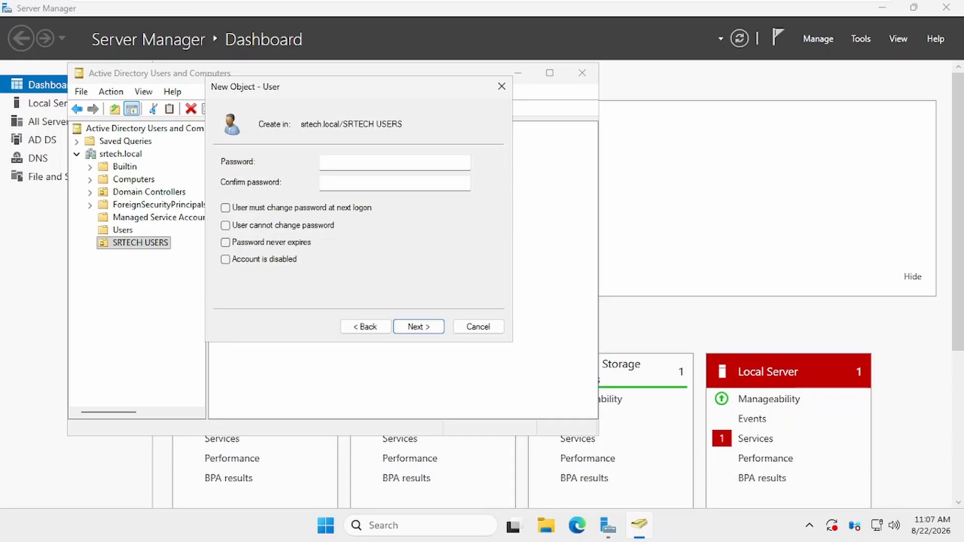
{"action": "left_click", "coordinate": [370, 163]}
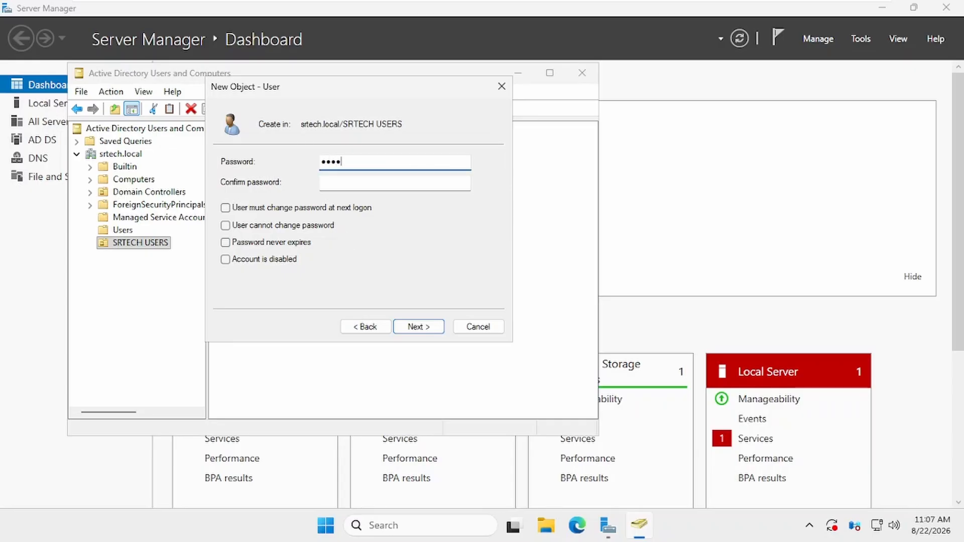
{"action": "key", "text": "Tab"}
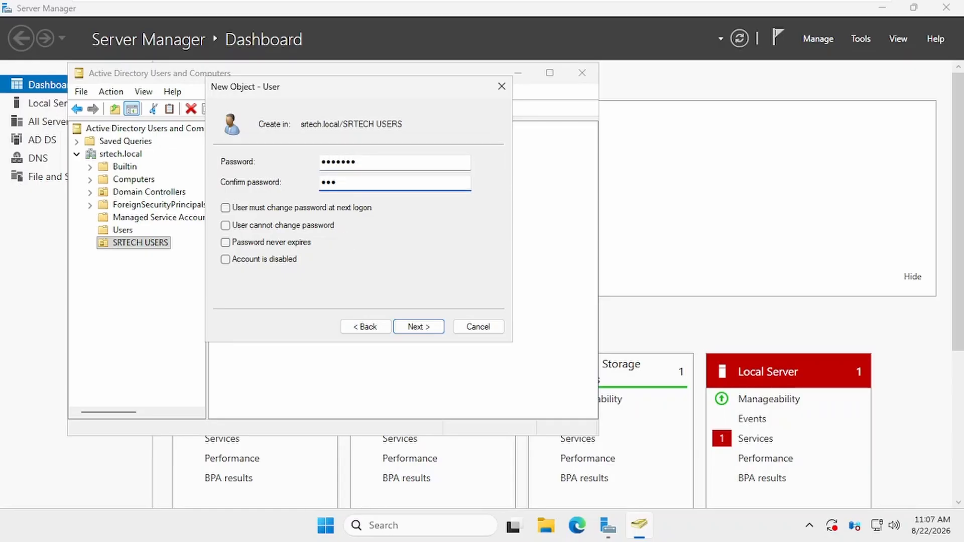
{"action": "left_click", "coordinate": [409, 327]}
{"action": "left_click", "coordinate": [409, 327]}
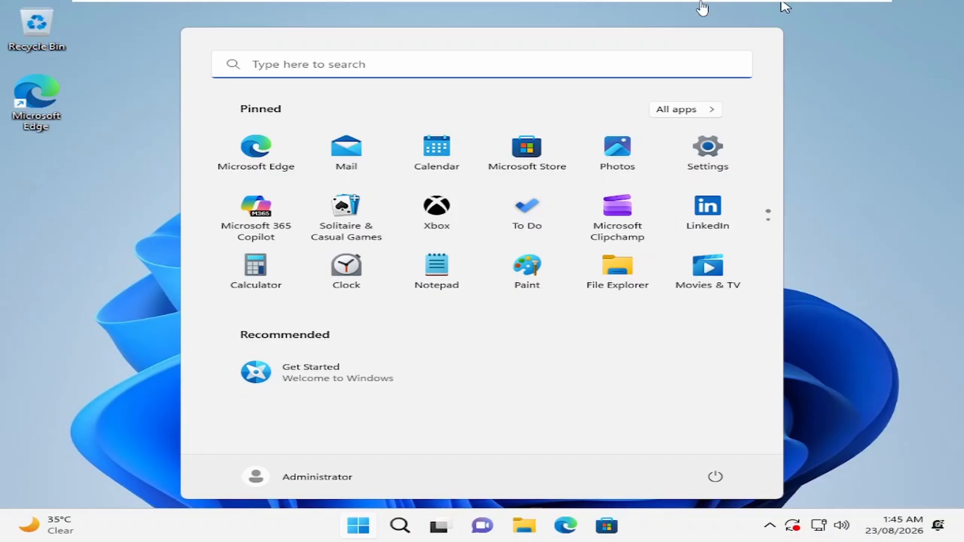
Open the Ethernet0 adapter's IPv4 settings on the client via ncpa.cpl.
{"action": "mouse_move", "coordinate": [703, 8]}
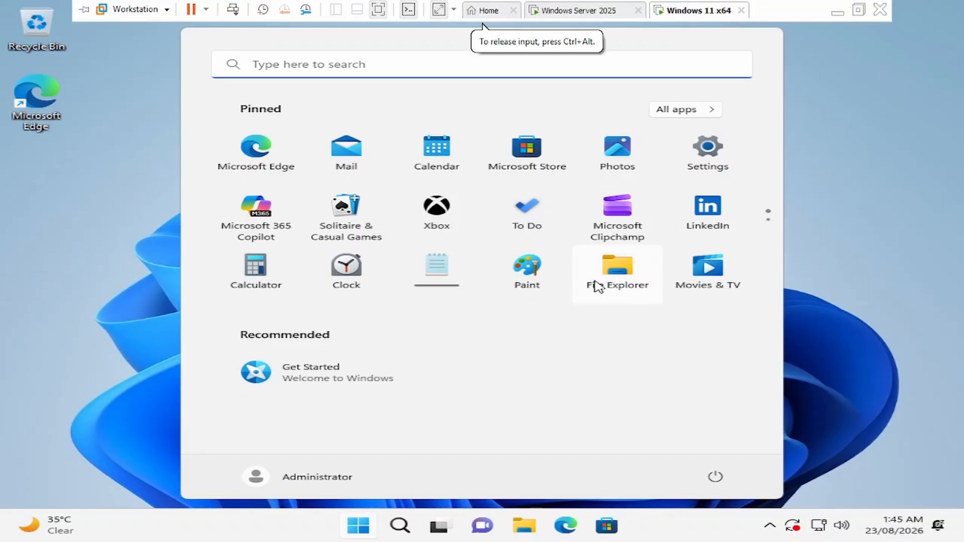
{"action": "left_click", "coordinate": [860, 373]}
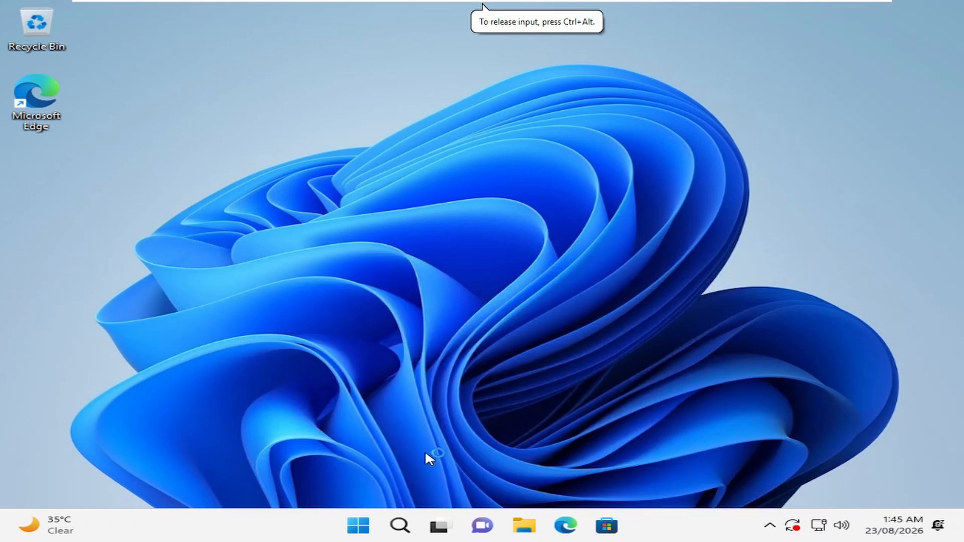
{"action": "key", "text": "super+r"}
{"action": "type", "text": "nc"}
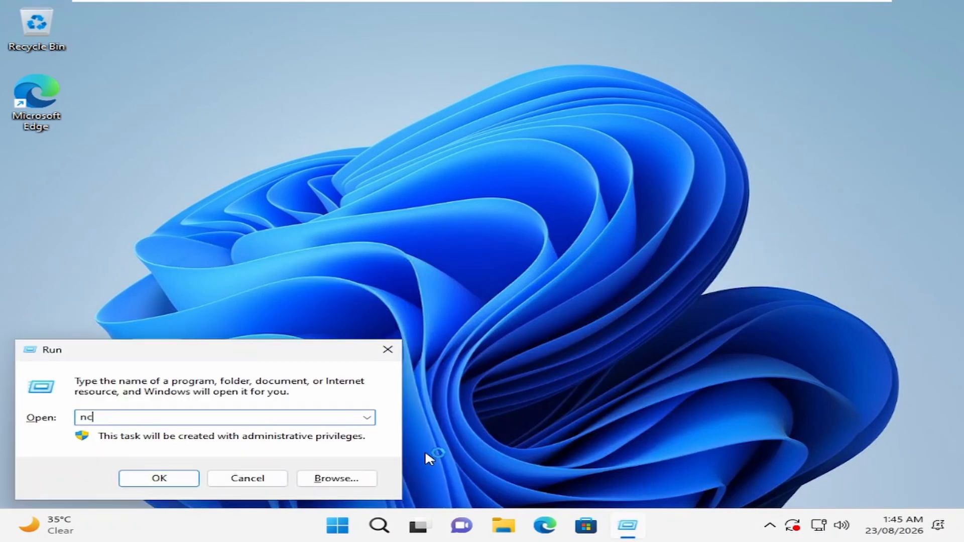
{"action": "type", "text": "pa.cpl"}
{"action": "key", "text": "Return"}
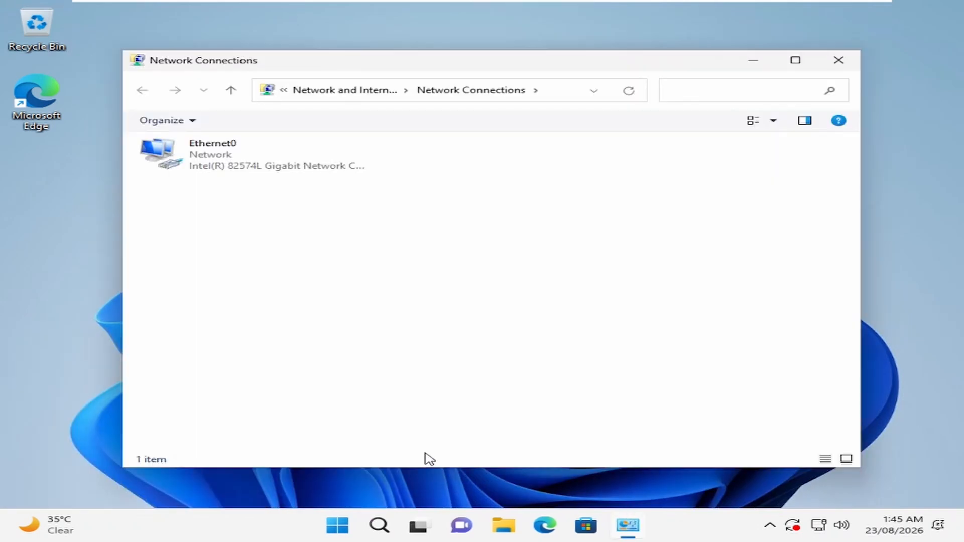
{"action": "double_click", "coordinate": [219, 165]}
{"action": "left_click", "coordinate": [377, 384]}
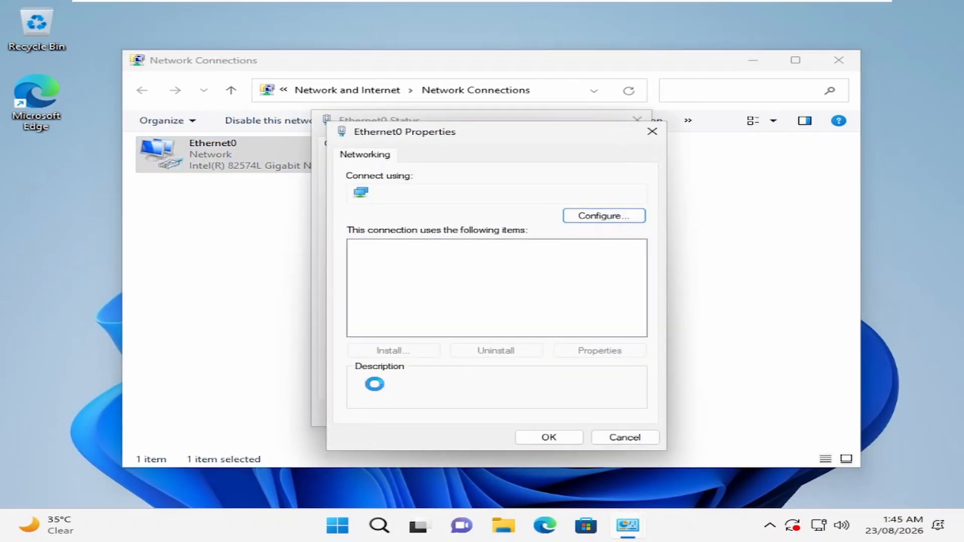
{"action": "left_click", "coordinate": [471, 284]}
{"action": "double_click", "coordinate": [471, 283]}
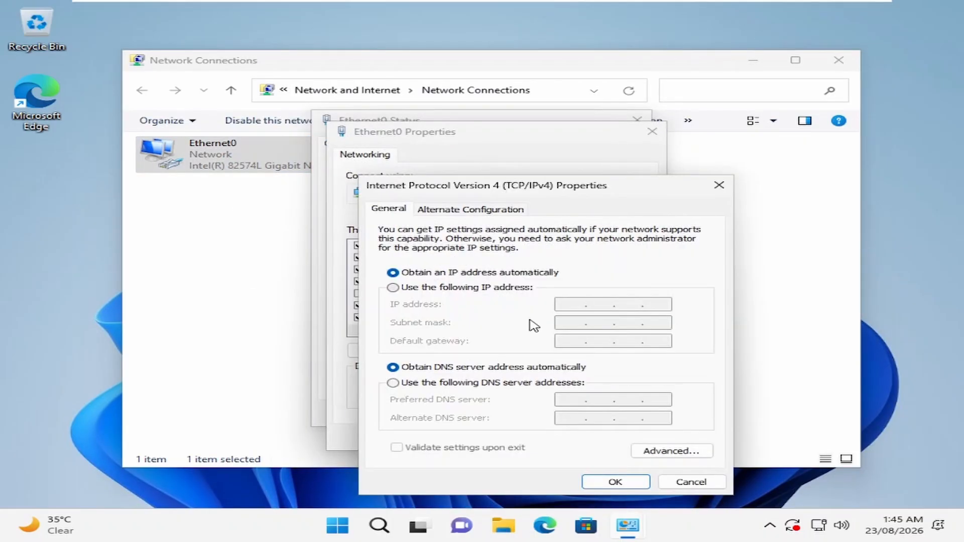
Set manual DNS servers 192.168.0.10 preferred and 8.8.8.8 alternate, and save.
{"action": "left_click", "coordinate": [486, 384]}
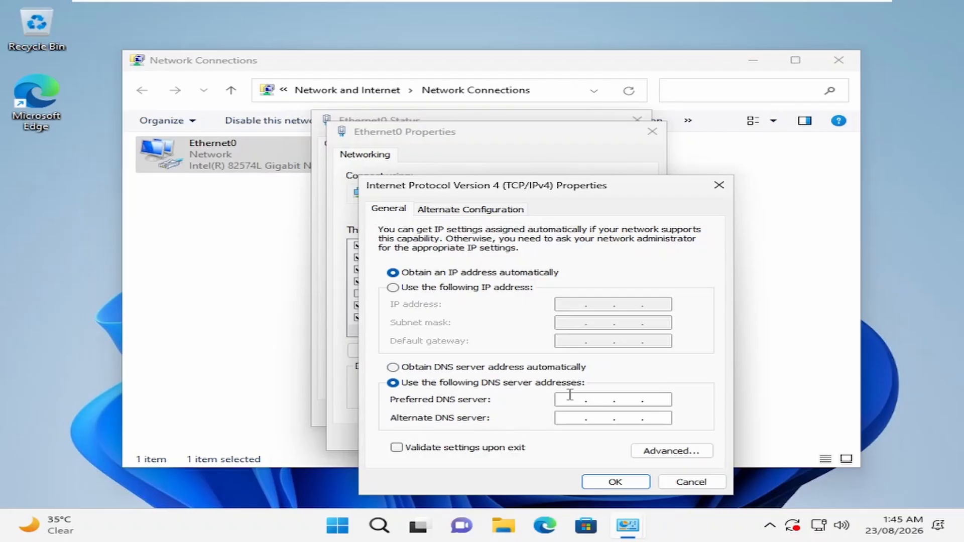
{"action": "type", "text": "192 . 168 . 0 . 10"}
{"action": "left_click", "coordinate": [570, 419]}
{"action": "type", "text": "8 . 8 . 8 . 8"}
{"action": "left_click", "coordinate": [632, 484]}
{"action": "left_click", "coordinate": [552, 438]}
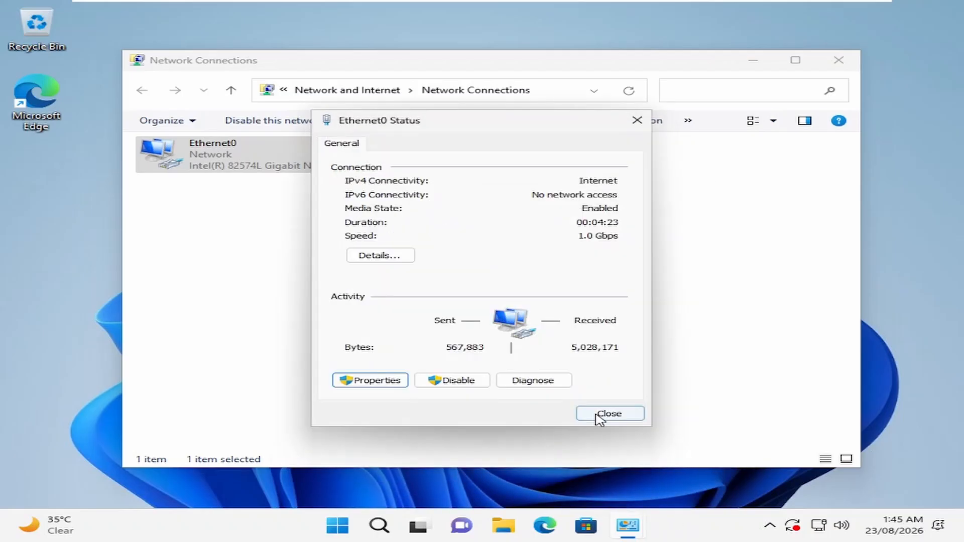
{"action": "left_click", "coordinate": [609, 414]}
{"action": "key", "text": "super+r"}
{"action": "type", "text": "sysd"}
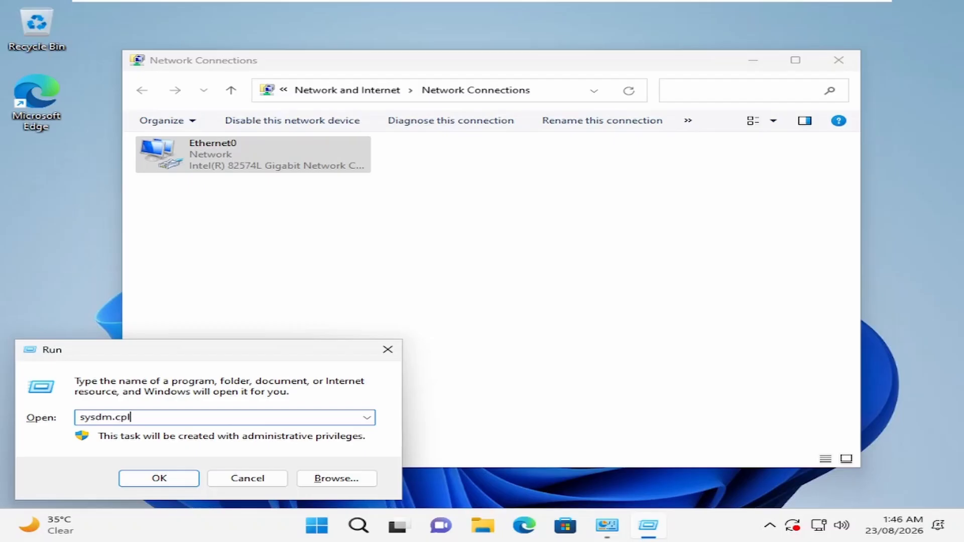
In sysdm.cpl, rename the PC to SRTECH-LT and make it a member of srtech.local.
{"action": "left_click", "coordinate": [155, 480]}
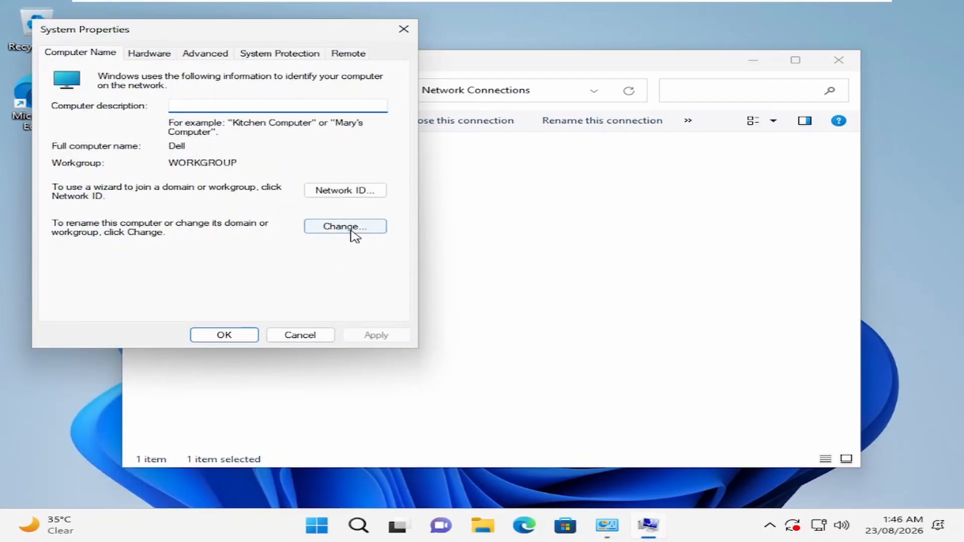
{"action": "left_click", "coordinate": [351, 229]}
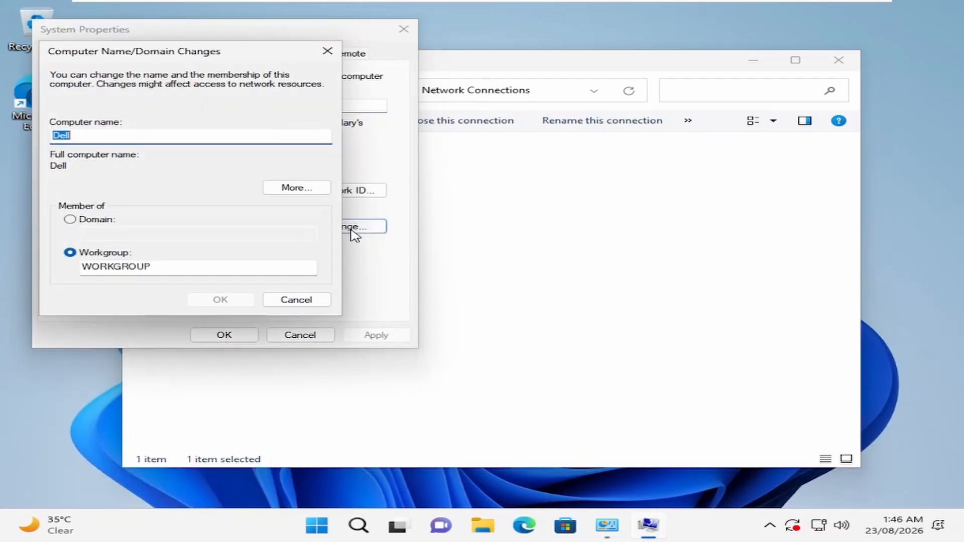
{"action": "left_click", "coordinate": [85, 220]}
{"action": "left_click", "coordinate": [101, 233]}
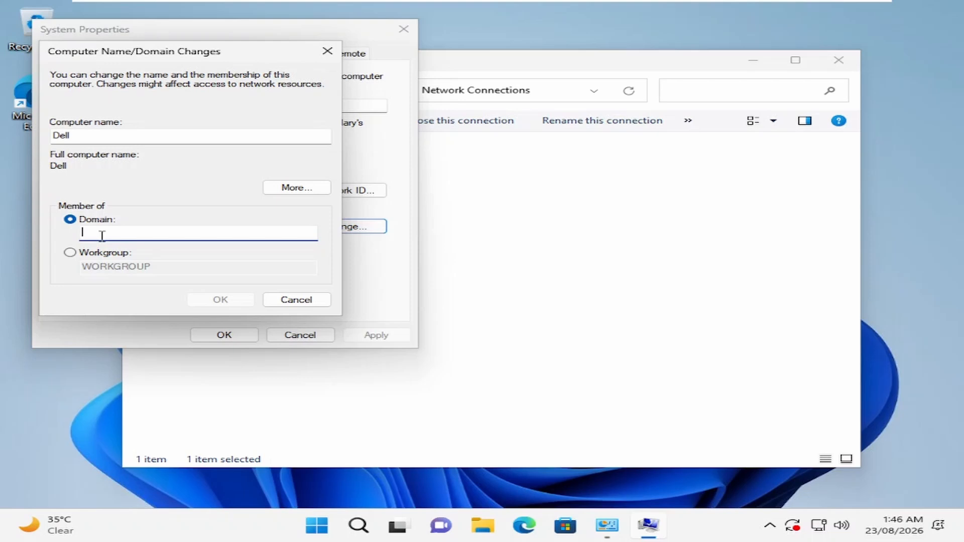
{"action": "type", "text": "srtech.local"}
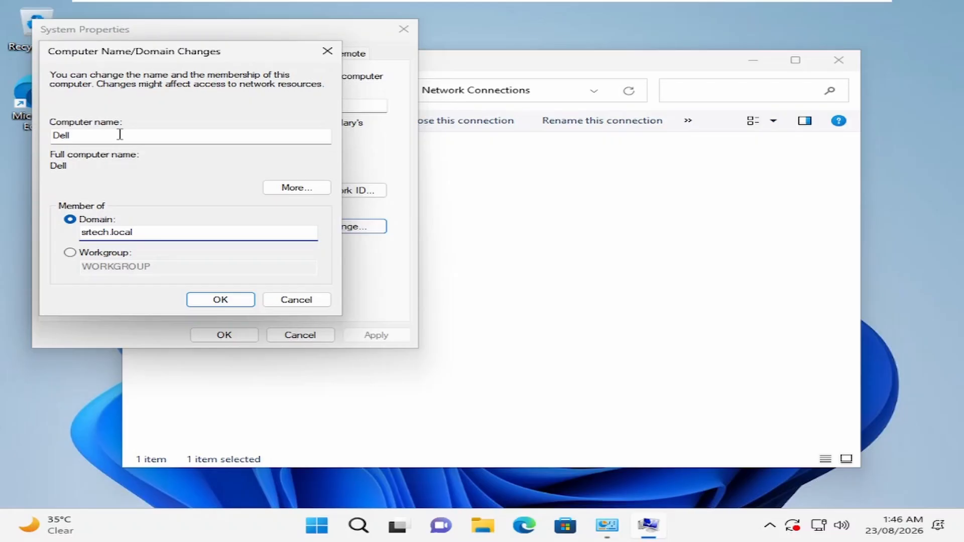
{"action": "left_click_drag", "start_coordinate": [103, 134], "coordinate": [46, 139]}
{"action": "type", "text": "SRTECH-LT"}
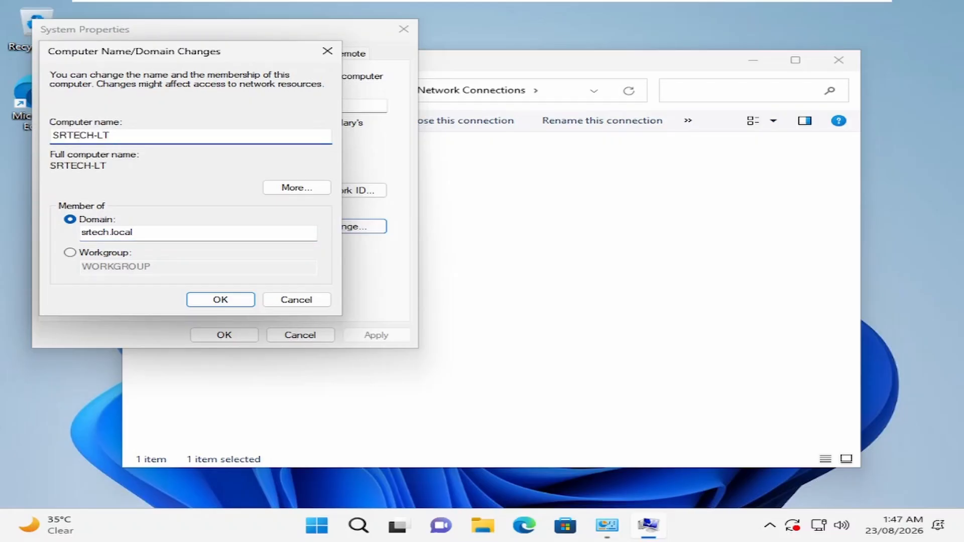
{"action": "left_click", "coordinate": [223, 299]}
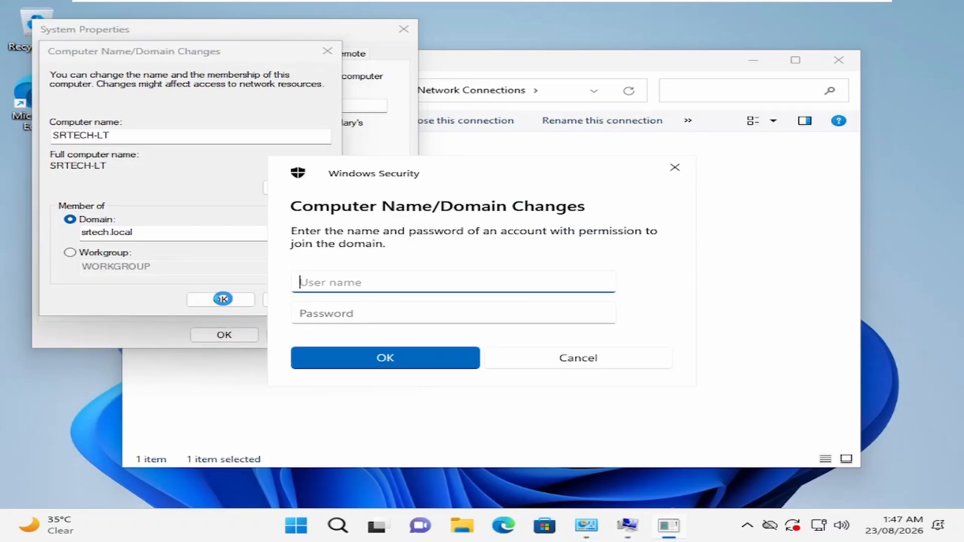
Authorize the join with the administrator credentials, acknowledge the prompts, and restart now.
{"action": "type", "text": "administrator"}
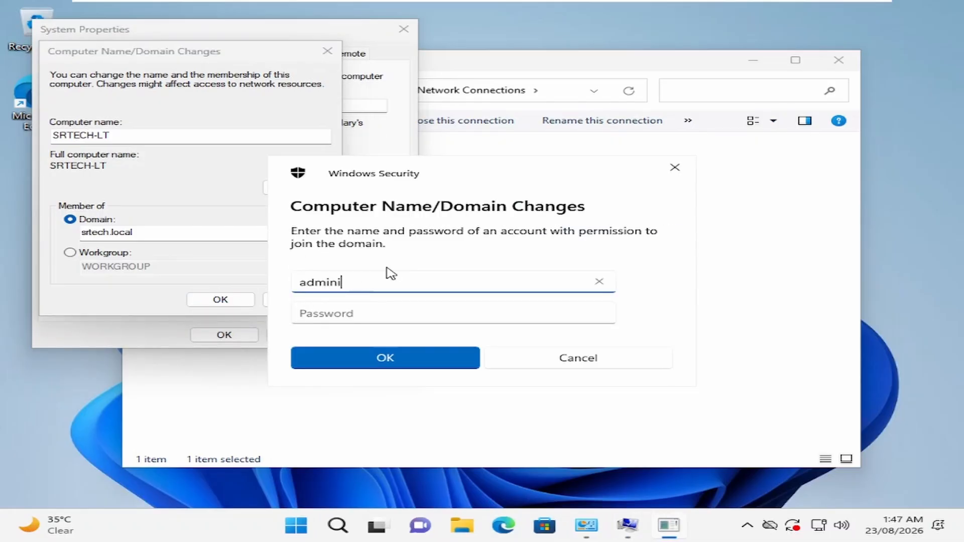
{"action": "key", "text": "Tab"}
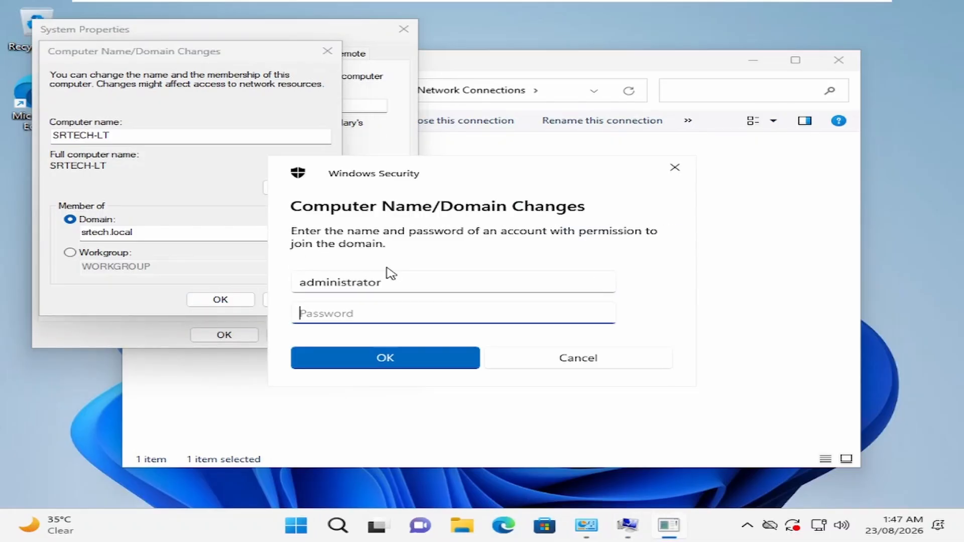
{"action": "type", "text": "P@ssw0rd"}
{"action": "left_click", "coordinate": [397, 356]}
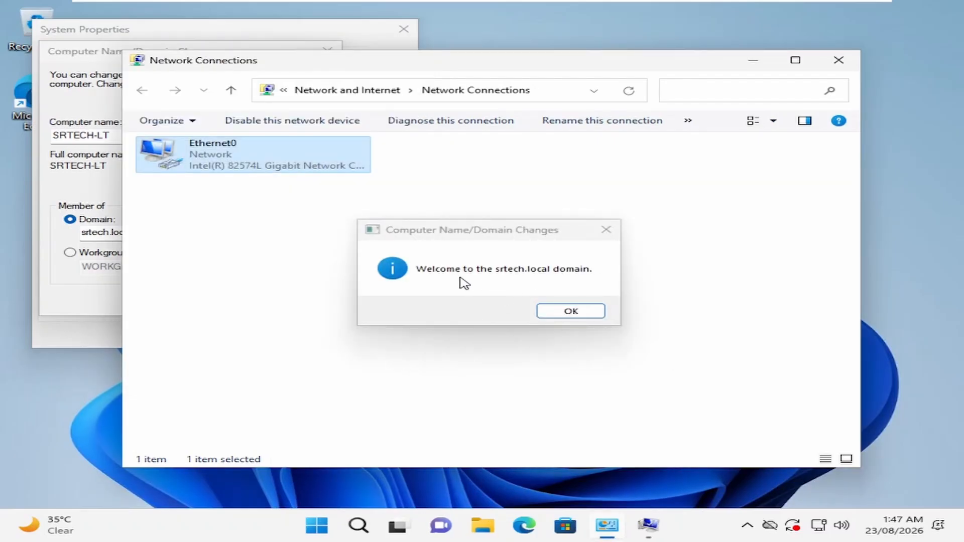
{"action": "left_click", "coordinate": [571, 314]}
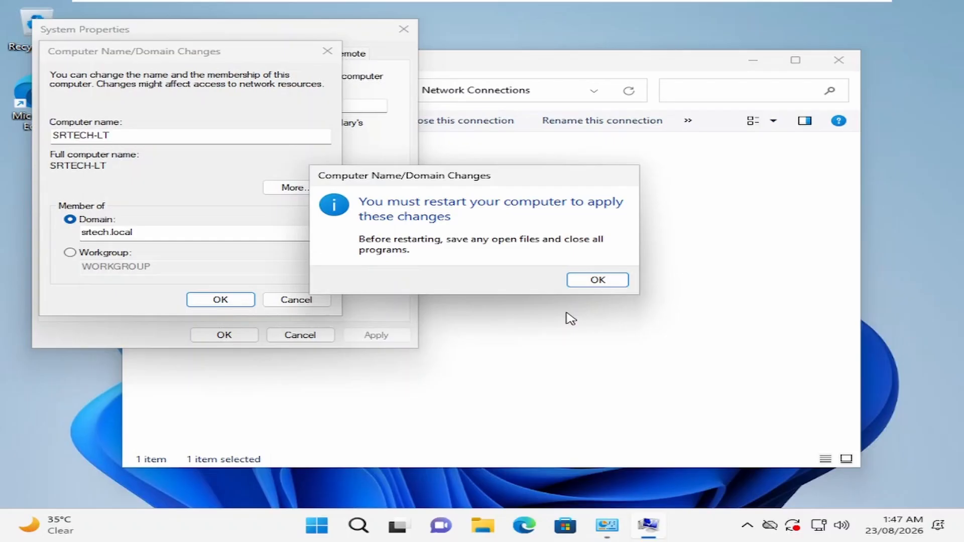
{"action": "left_click", "coordinate": [599, 281]}
{"action": "left_click", "coordinate": [227, 336]}
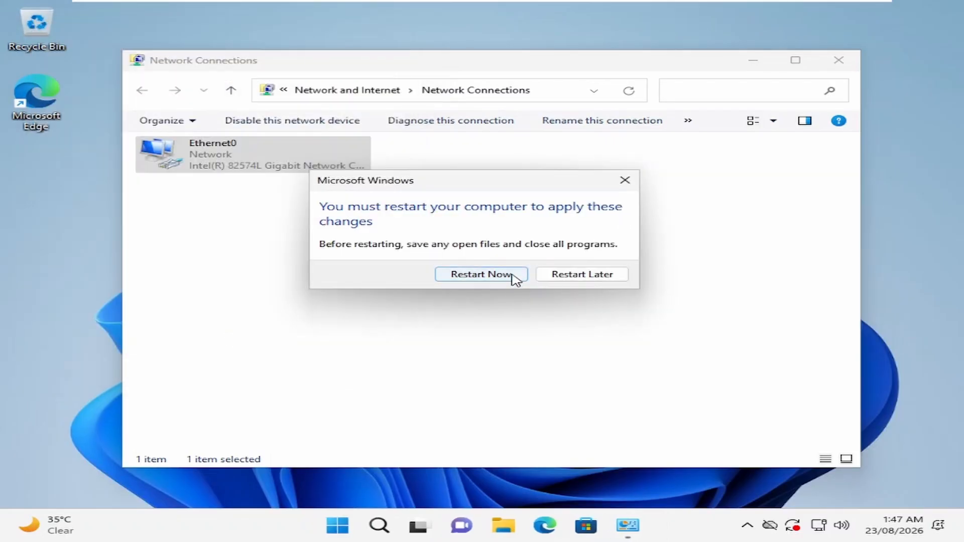
{"action": "left_click", "coordinate": [513, 278]}
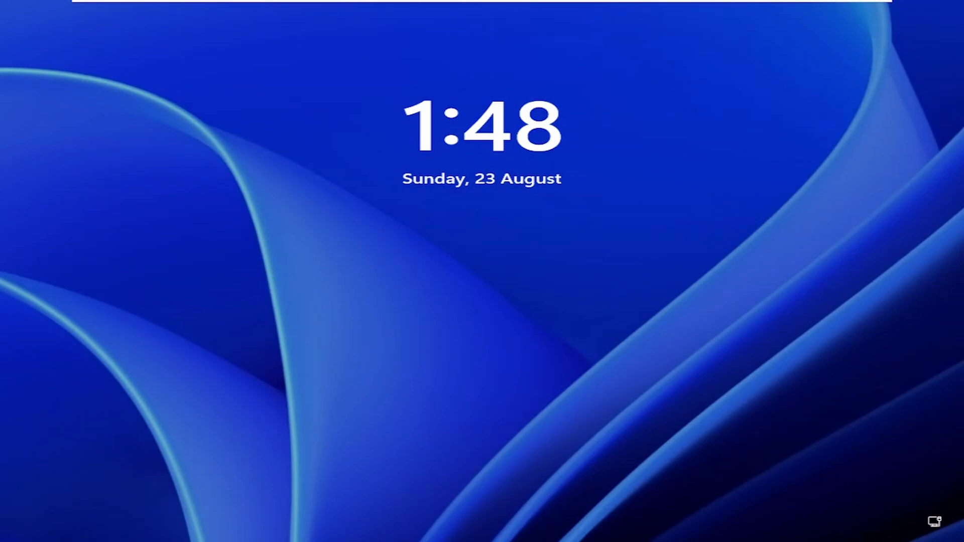
Sign in through Other user with the new SRTECH domain account and its password.
{"action": "key", "text": "Return"}
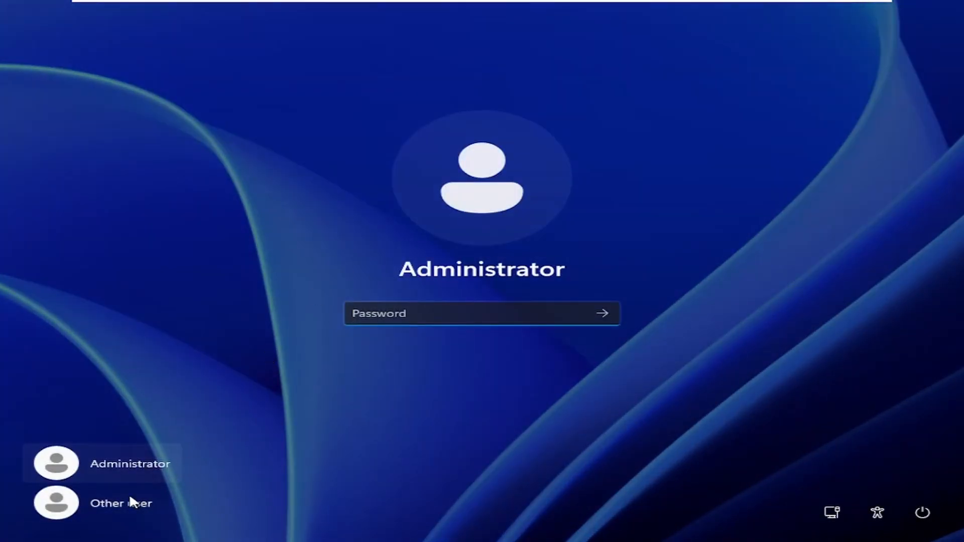
{"action": "left_click", "coordinate": [116, 505]}
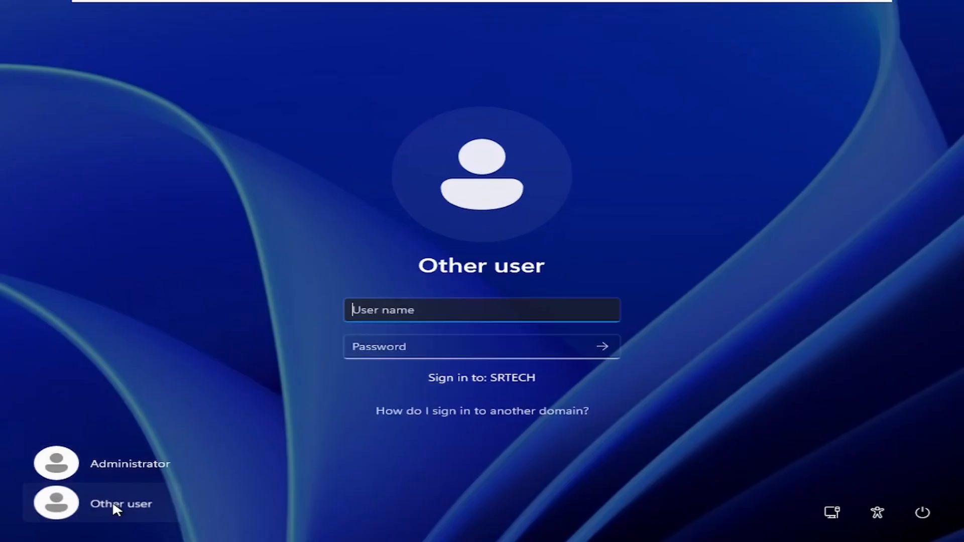
{"action": "mouse_move", "coordinate": [669, 7]}
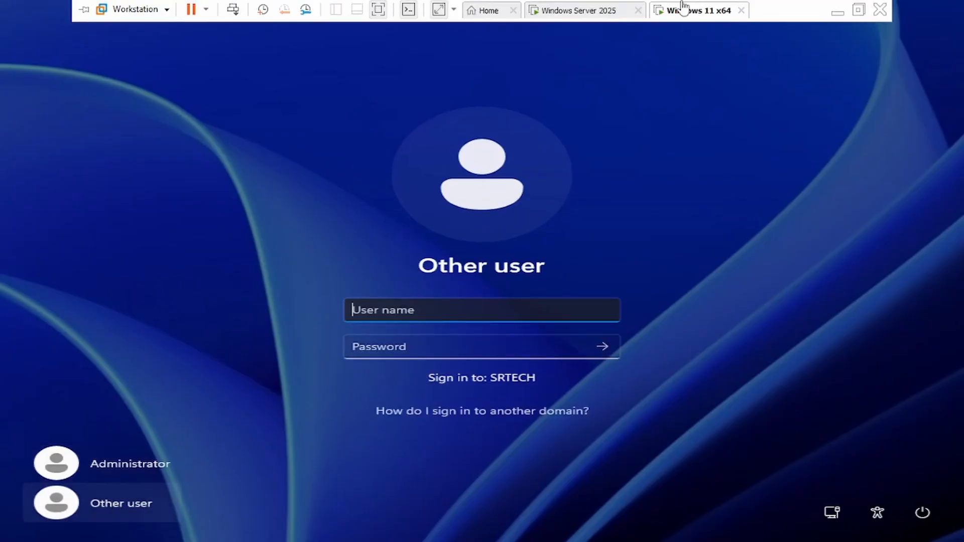
{"action": "left_click", "coordinate": [577, 10]}
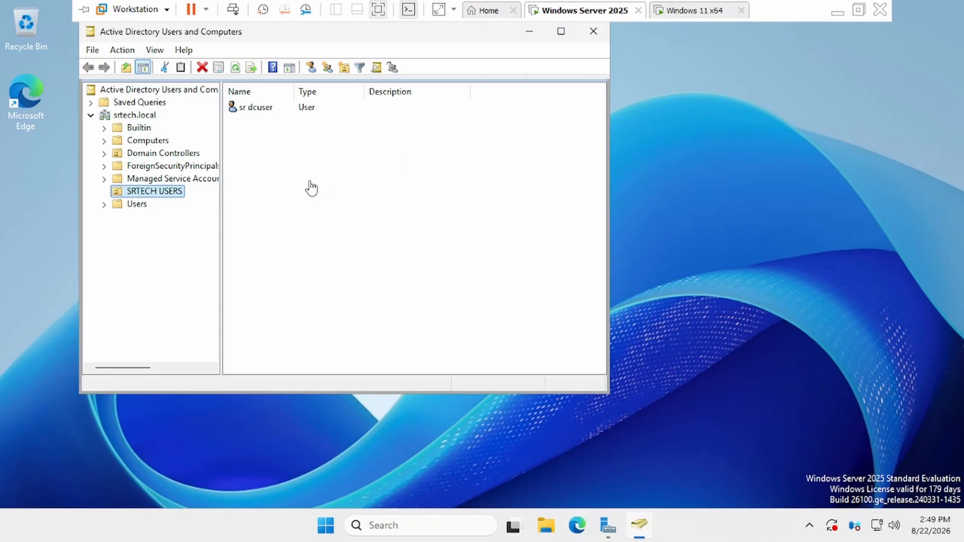
{"action": "type", "text": "srd"}
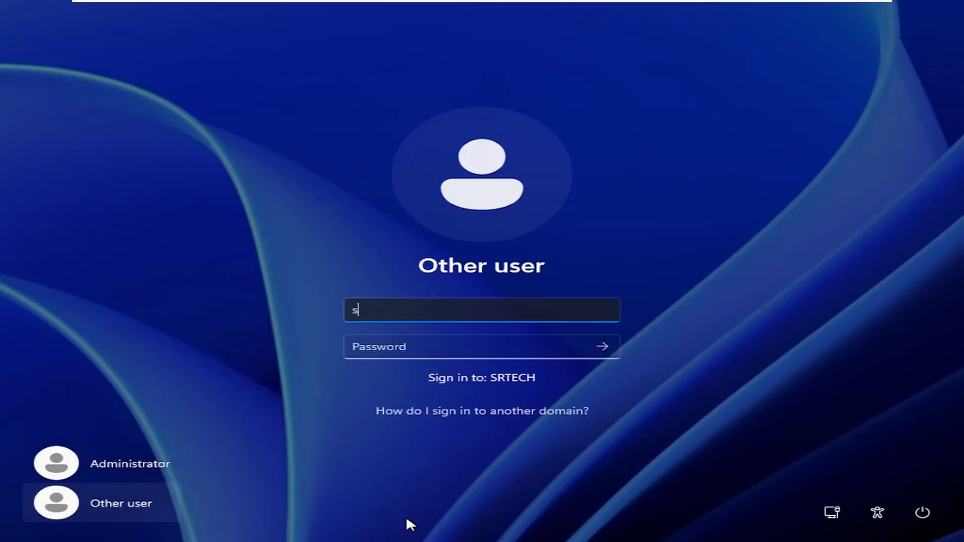
{"action": "type", "text": "cuser"}
{"action": "key", "text": "Tab"}
{"action": "type", "text": "*******"}
{"action": "key", "text": "Return"}
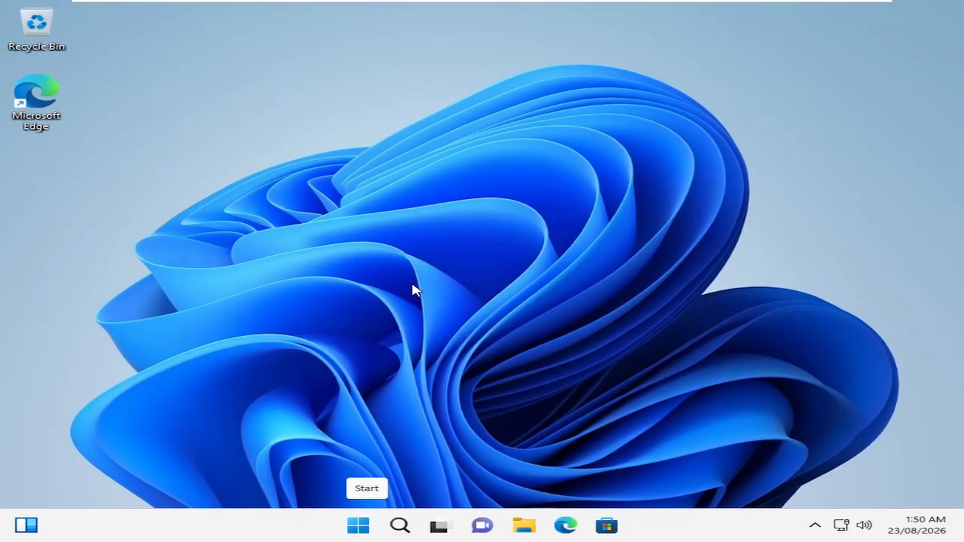
Open cmd and run whoami and hostname to confirm the domain account and computer name.
{"action": "key", "text": "super+r"}
{"action": "type", "text": "cmd"}
{"action": "key", "text": "Return"}
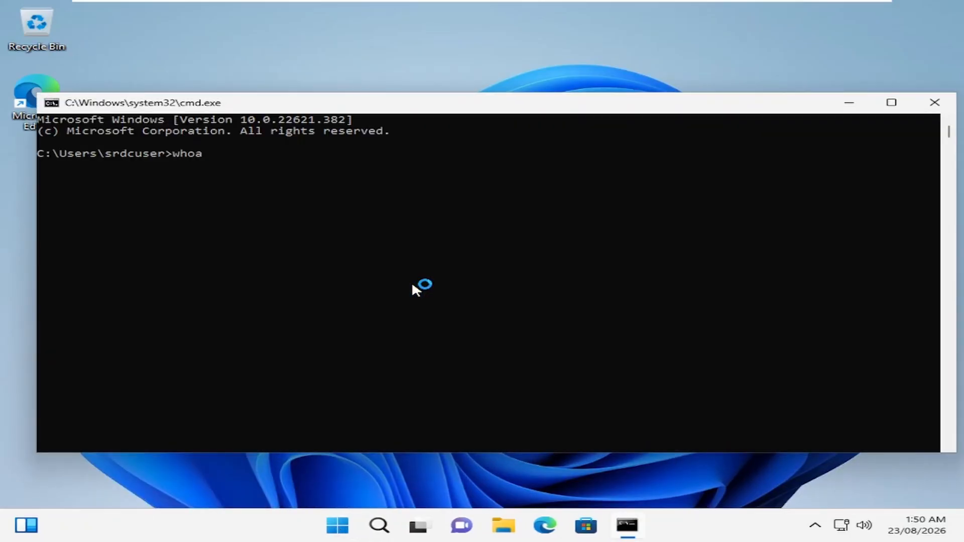
{"action": "type", "text": "whoami"}
{"action": "key", "text": "Return"}
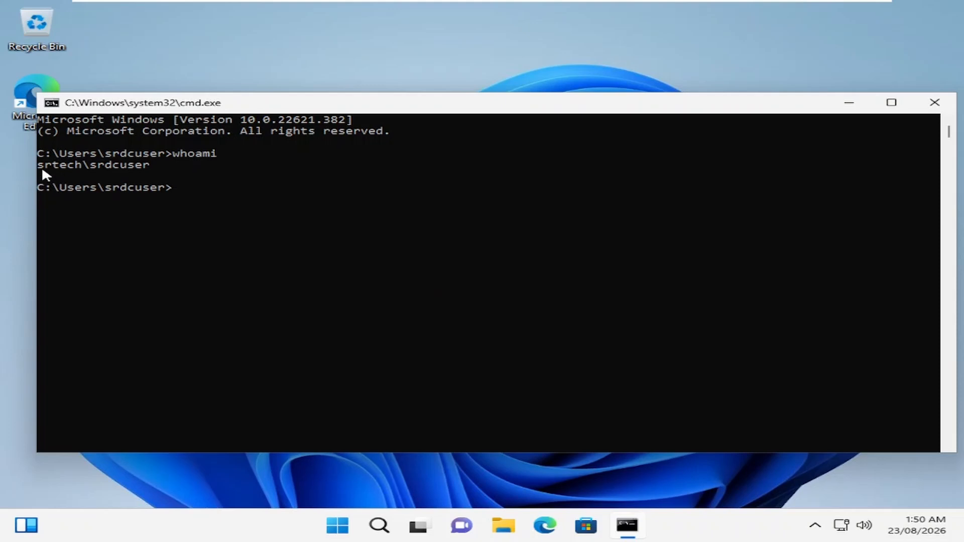
{"action": "left_click_drag", "start_coordinate": [42, 171], "coordinate": [151, 168]}
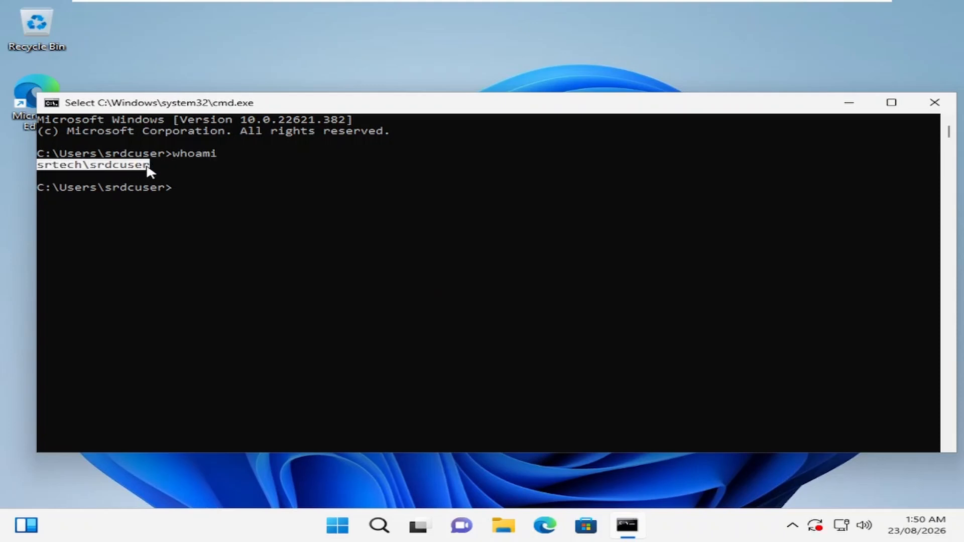
{"action": "left_click", "coordinate": [248, 239]}
{"action": "type", "text": "hostname"}
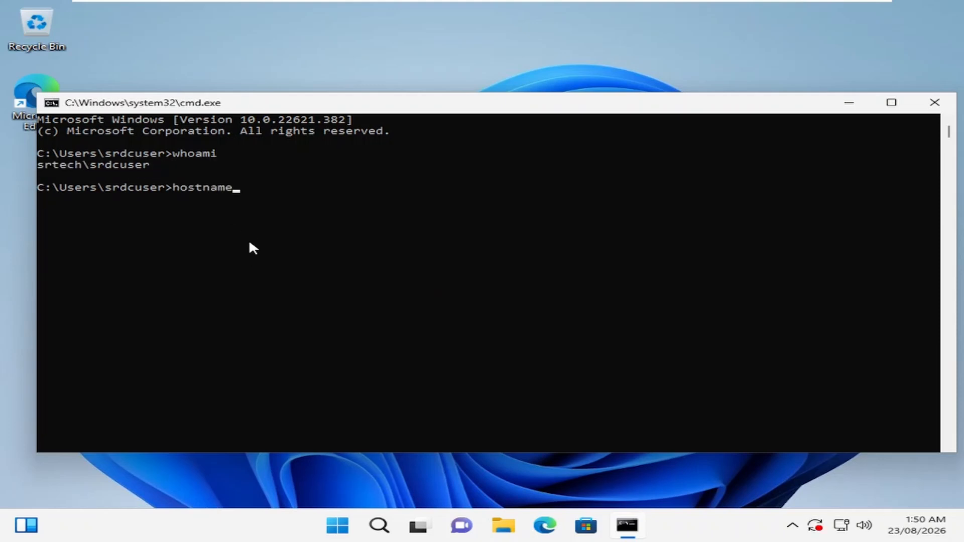
{"action": "key", "text": "Return"}
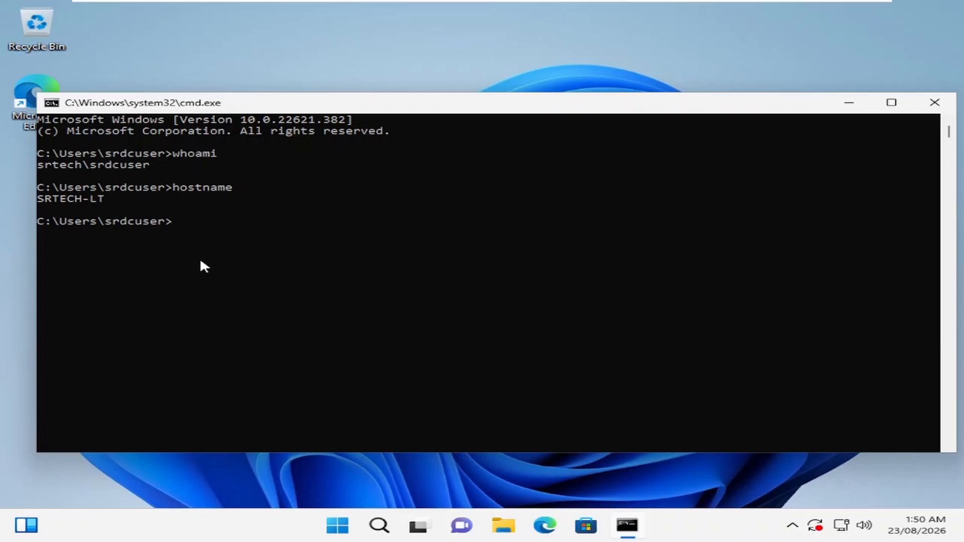
Verify device name SRTECH-LT.srtech.local in System About, close Settings and cmd, return to the server.
{"action": "right_click", "coordinate": [340, 519]}
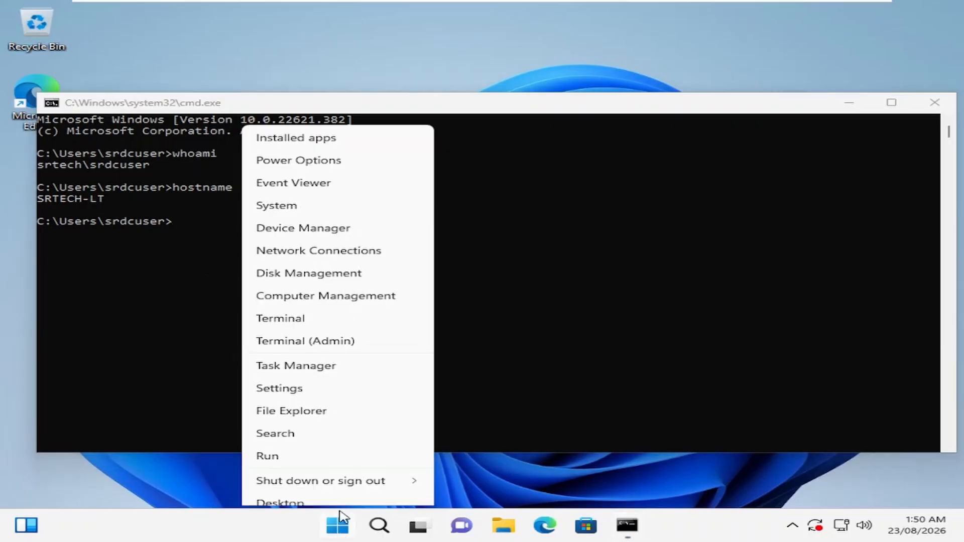
{"action": "left_click", "coordinate": [285, 193]}
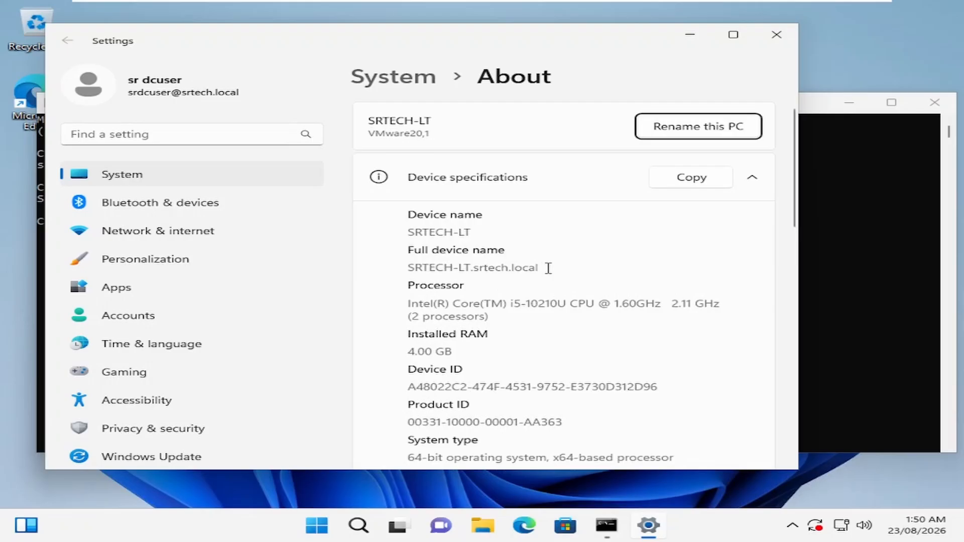
{"action": "left_click_drag", "start_coordinate": [549, 268], "coordinate": [395, 274]}
{"action": "left_click", "coordinate": [621, 379]}
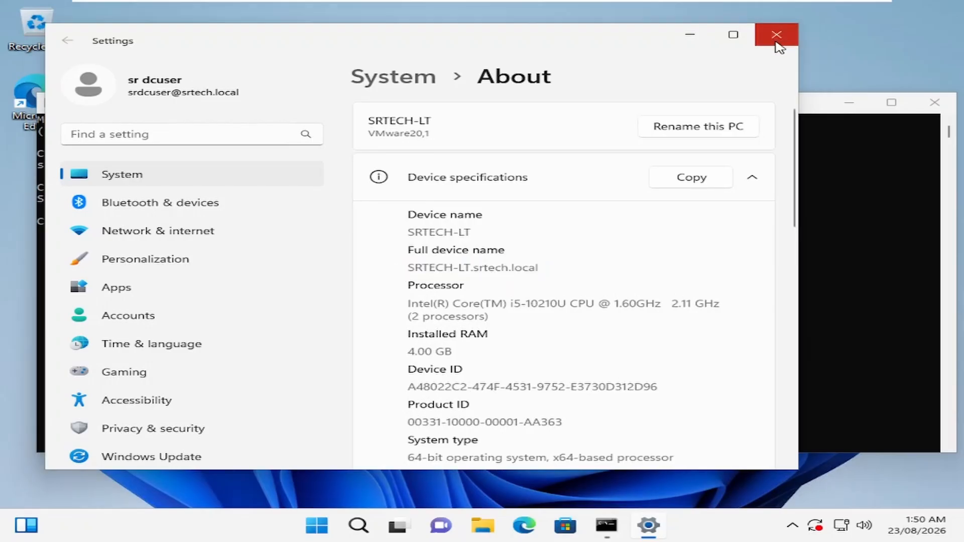
{"action": "left_click", "coordinate": [776, 36]}
{"action": "left_click", "coordinate": [934, 102]}
{"action": "mouse_move", "coordinate": [687, 5]}
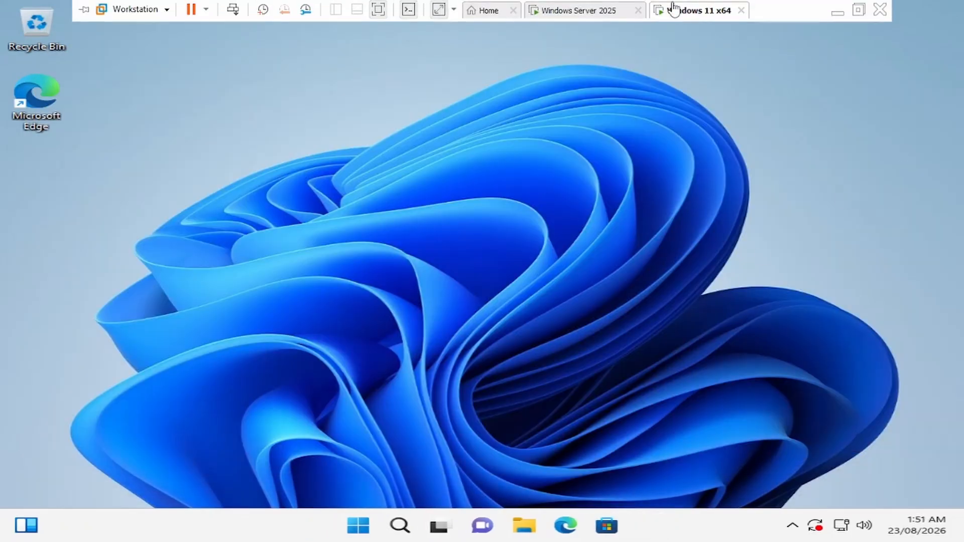
{"action": "left_click", "coordinate": [580, 11]}
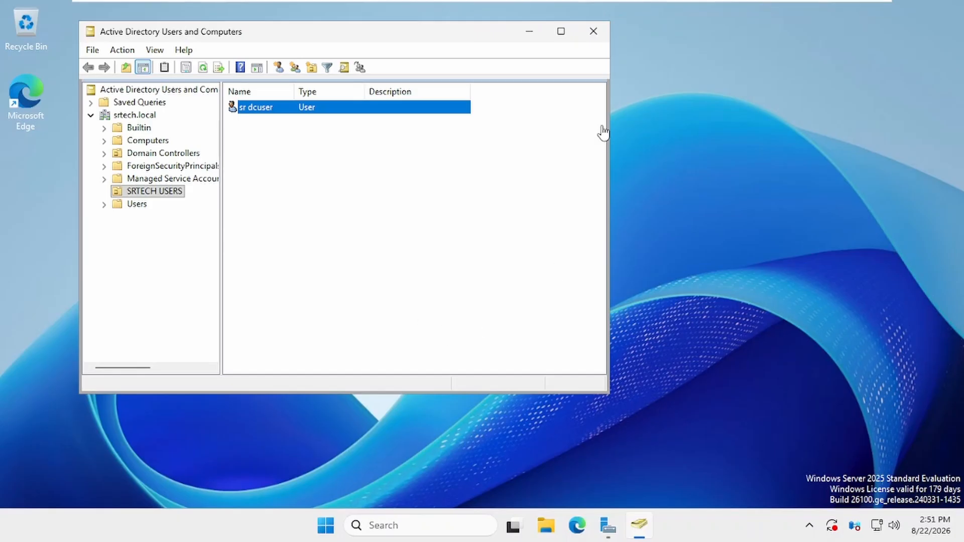